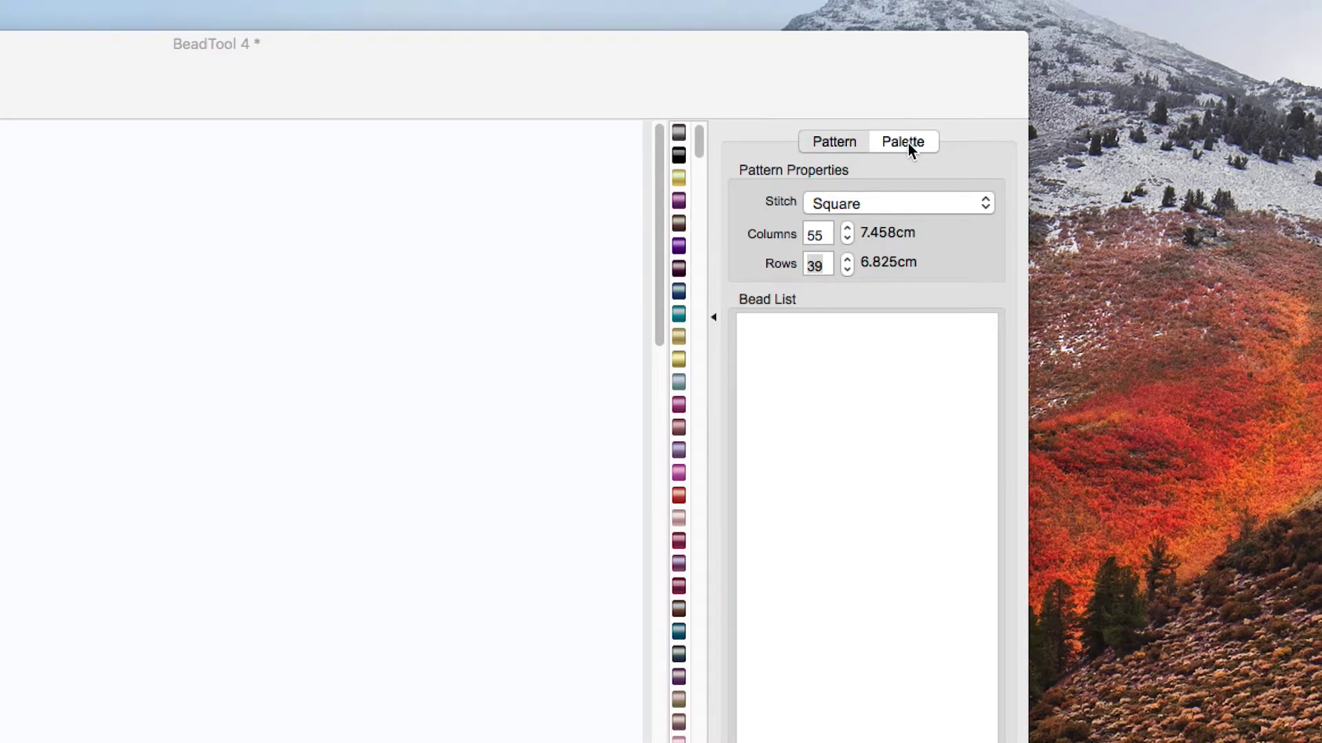
Browse the available bead palettes and keep Miyuki Delicas (Size 11) as the active palette
{"action": "left_click", "coordinate": [907, 143]}
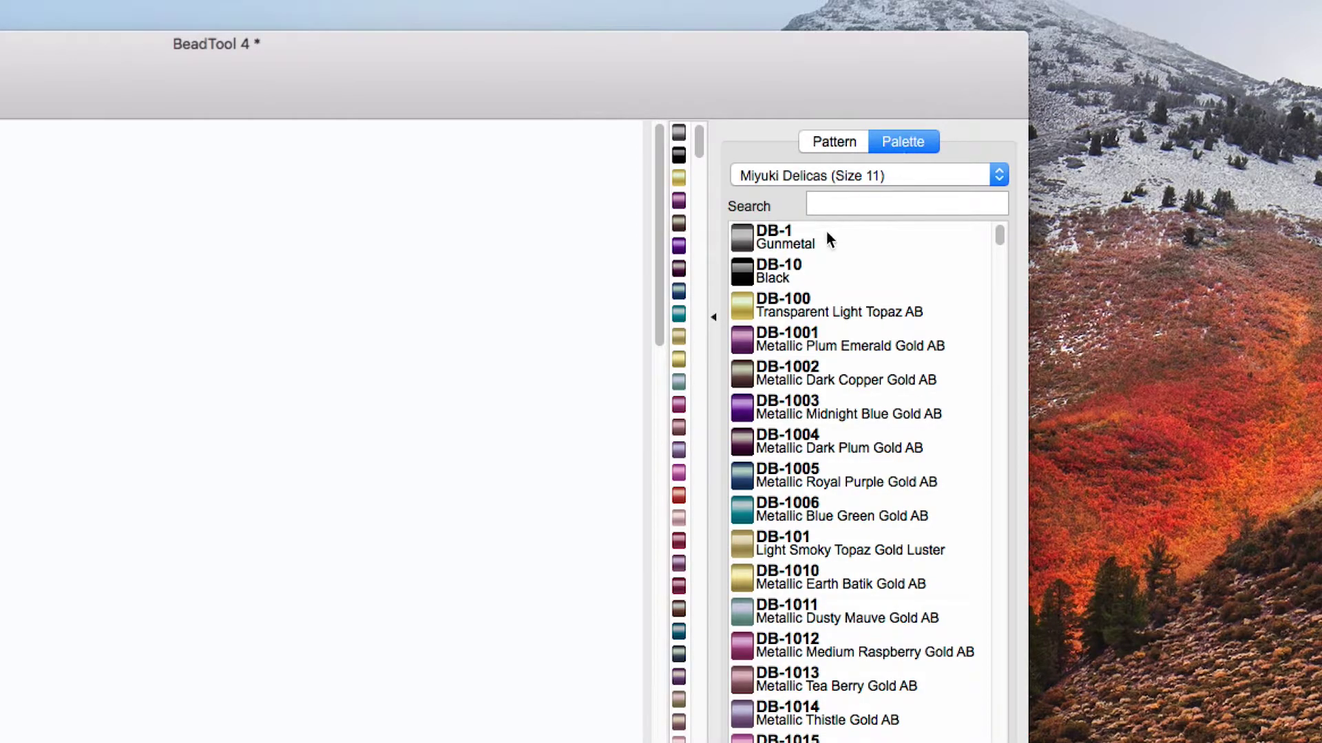
{"action": "left_click", "coordinate": [1001, 178]}
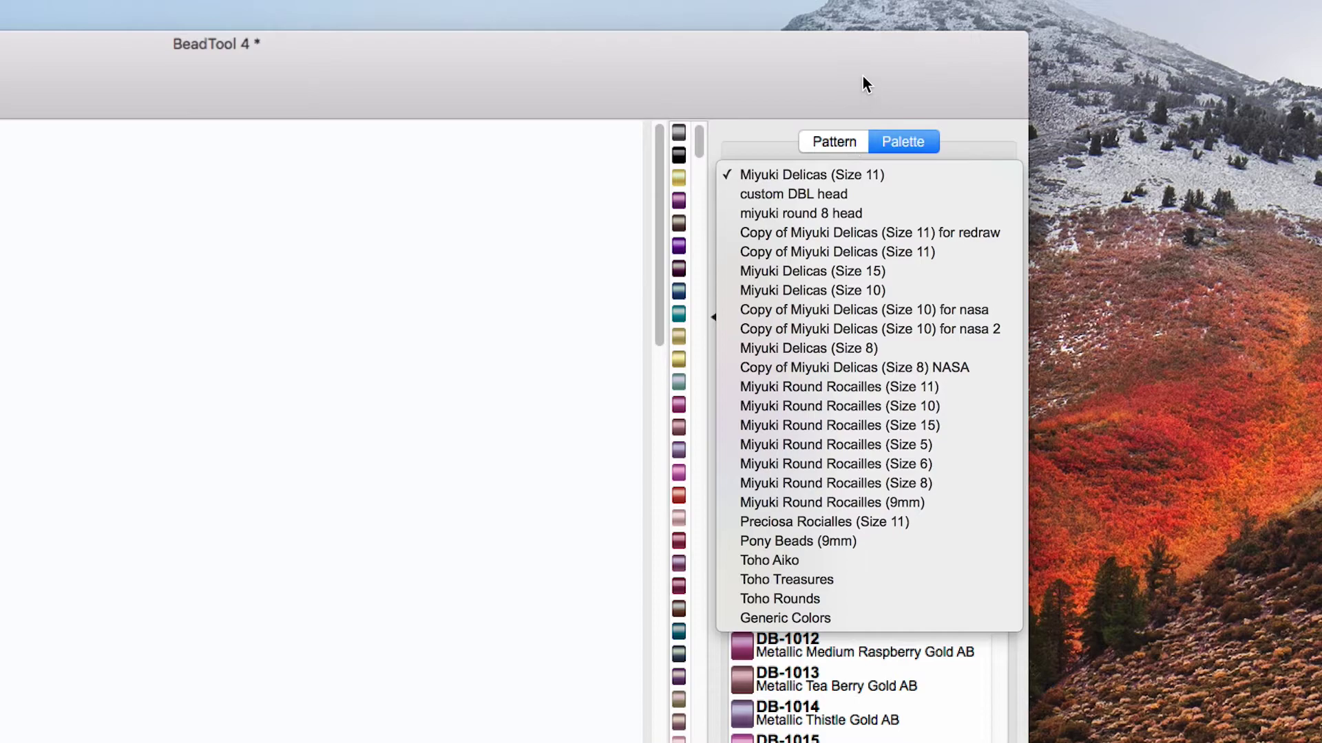
{"action": "left_click", "coordinate": [906, 142]}
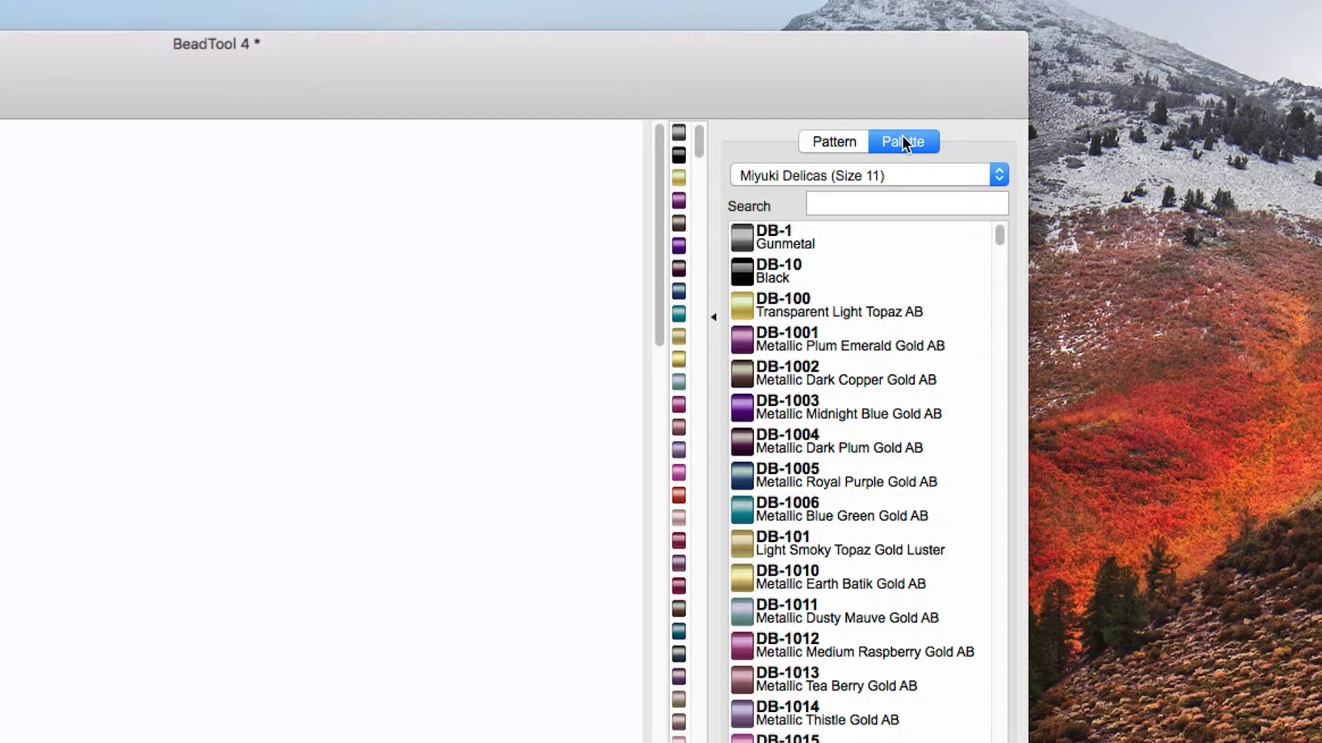
Switch to the pattern properties and, after viewing the stitch types, keep the stitch as Square
{"action": "left_click", "coordinate": [831, 142]}
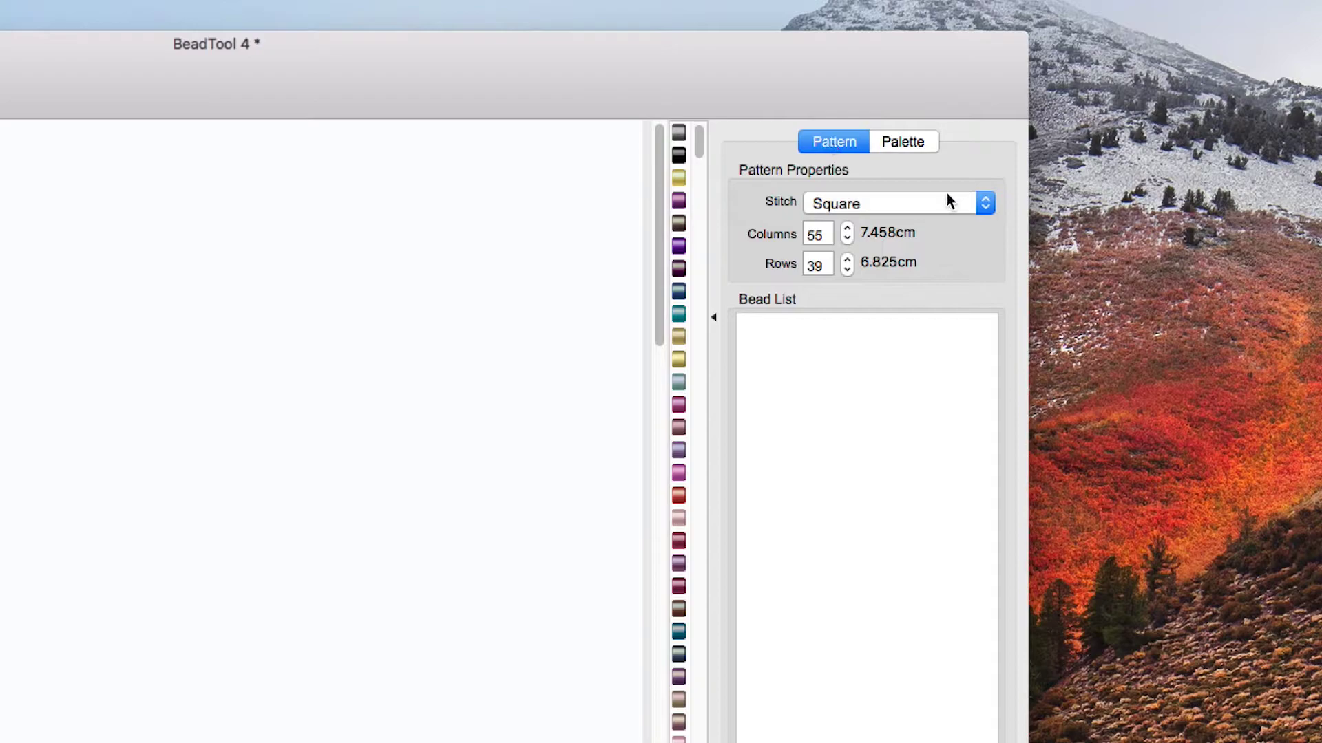
{"action": "left_click", "coordinate": [970, 203]}
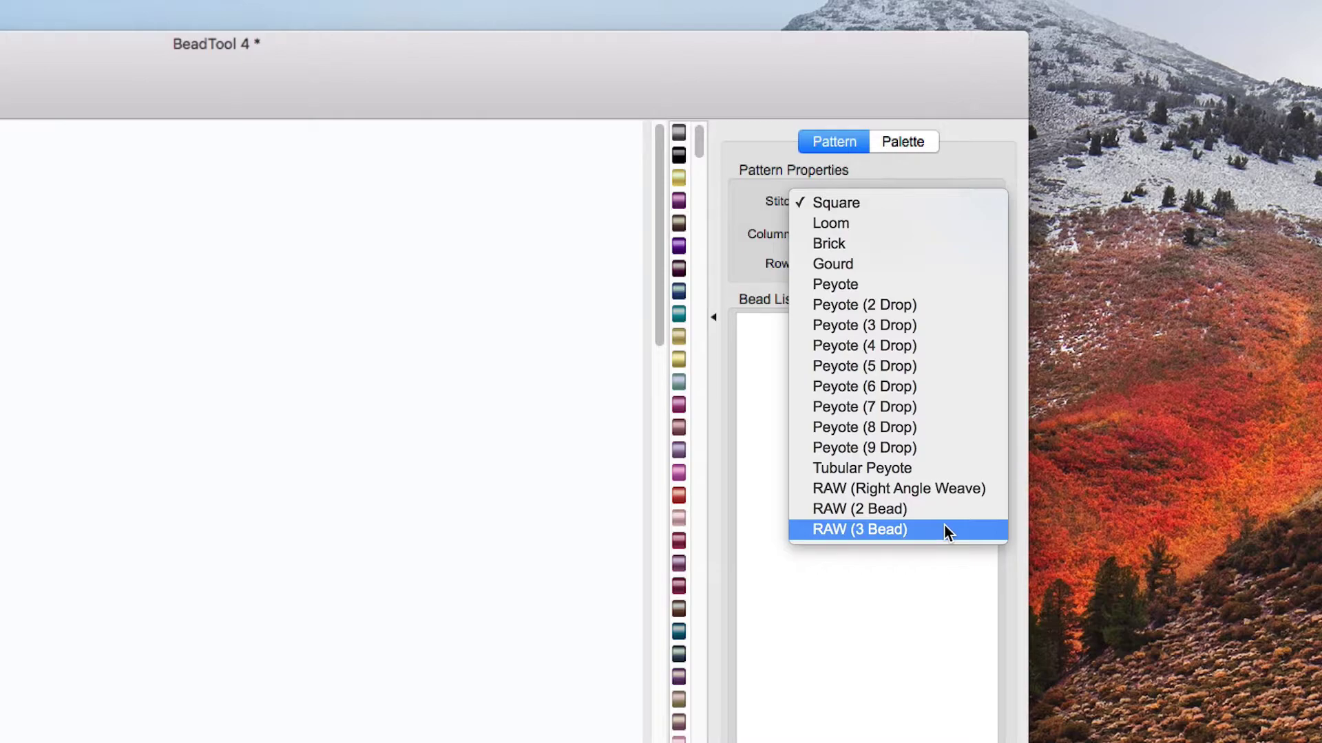
{"action": "left_click", "coordinate": [906, 201]}
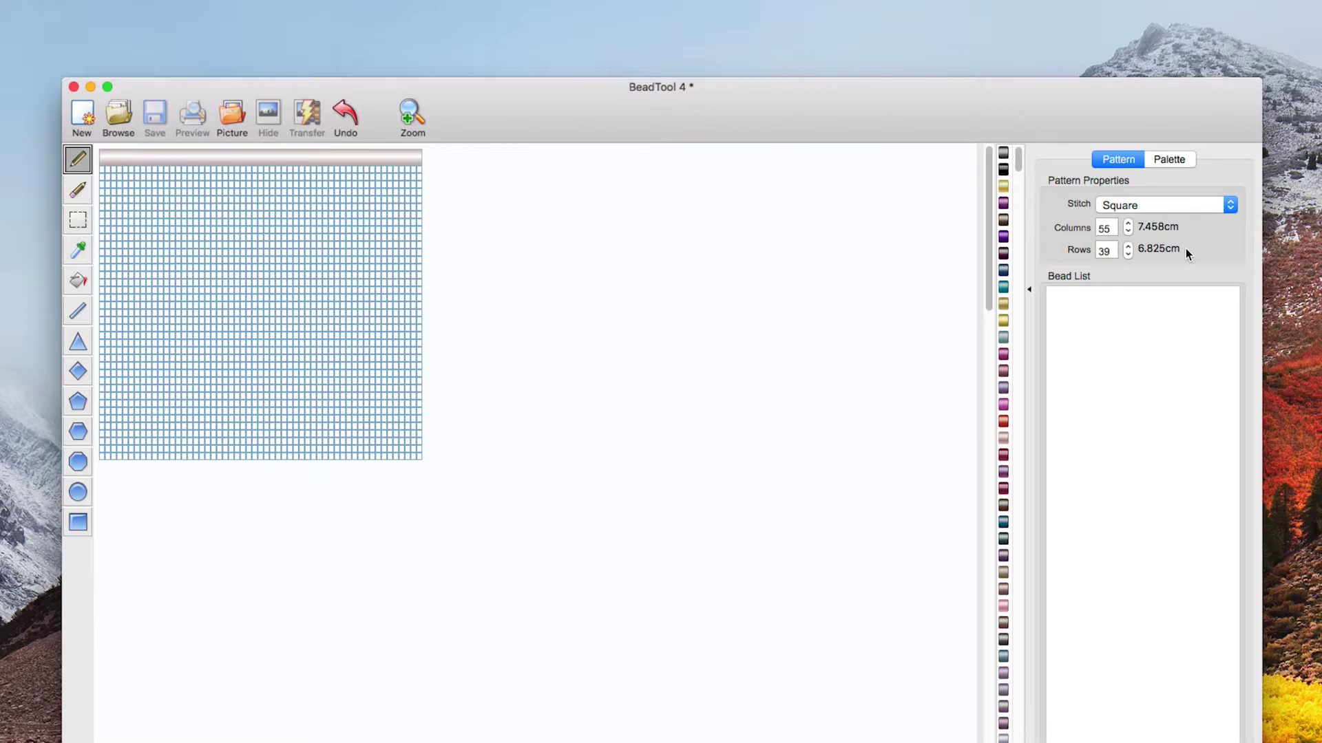
{"action": "left_click", "coordinate": [1128, 224]}
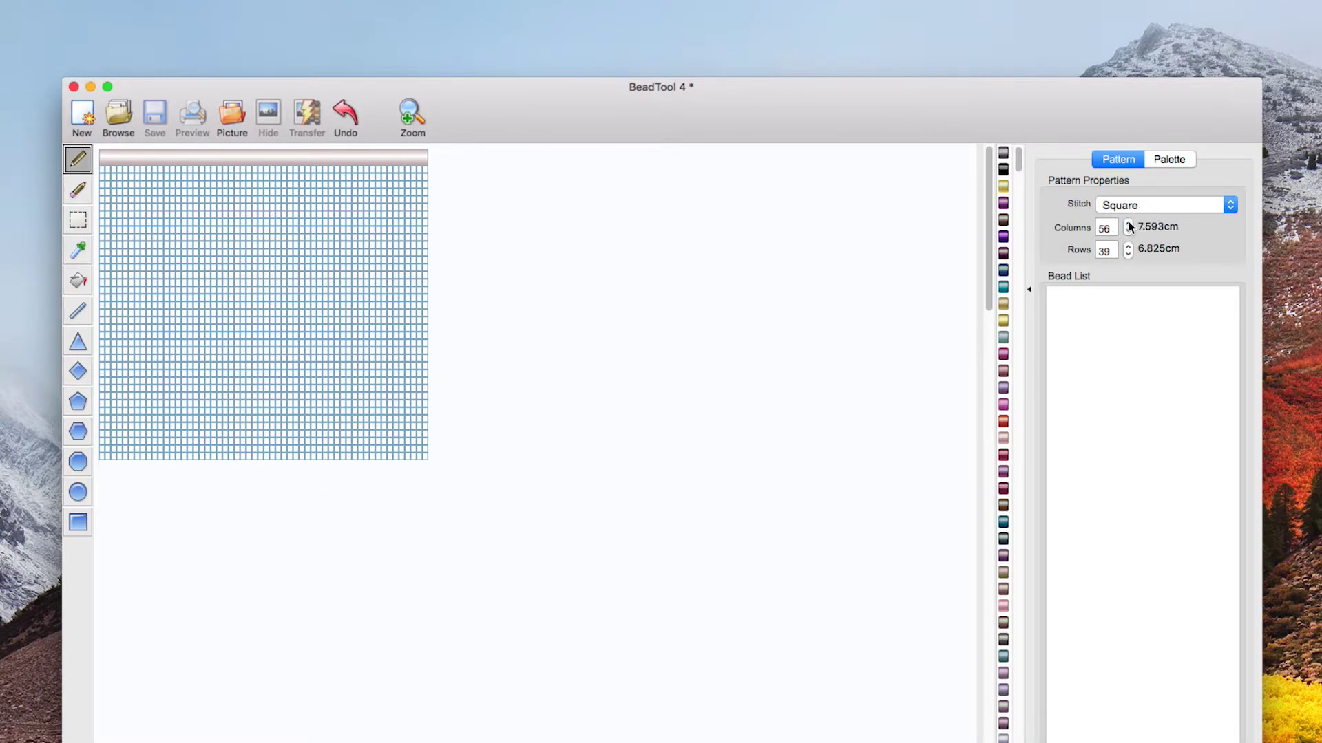
{"action": "left_click", "coordinate": [1128, 224]}
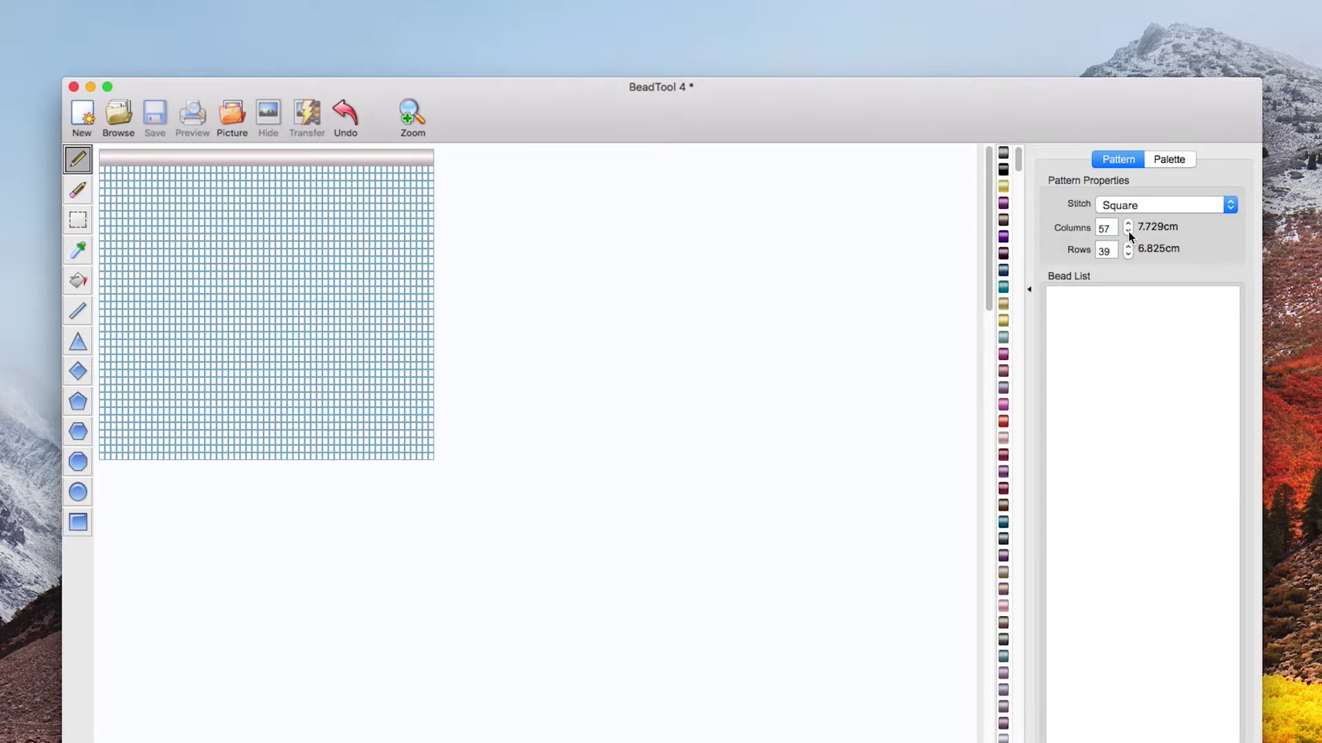
{"action": "left_click", "coordinate": [1128, 232]}
{"action": "left_click", "coordinate": [1129, 233]}
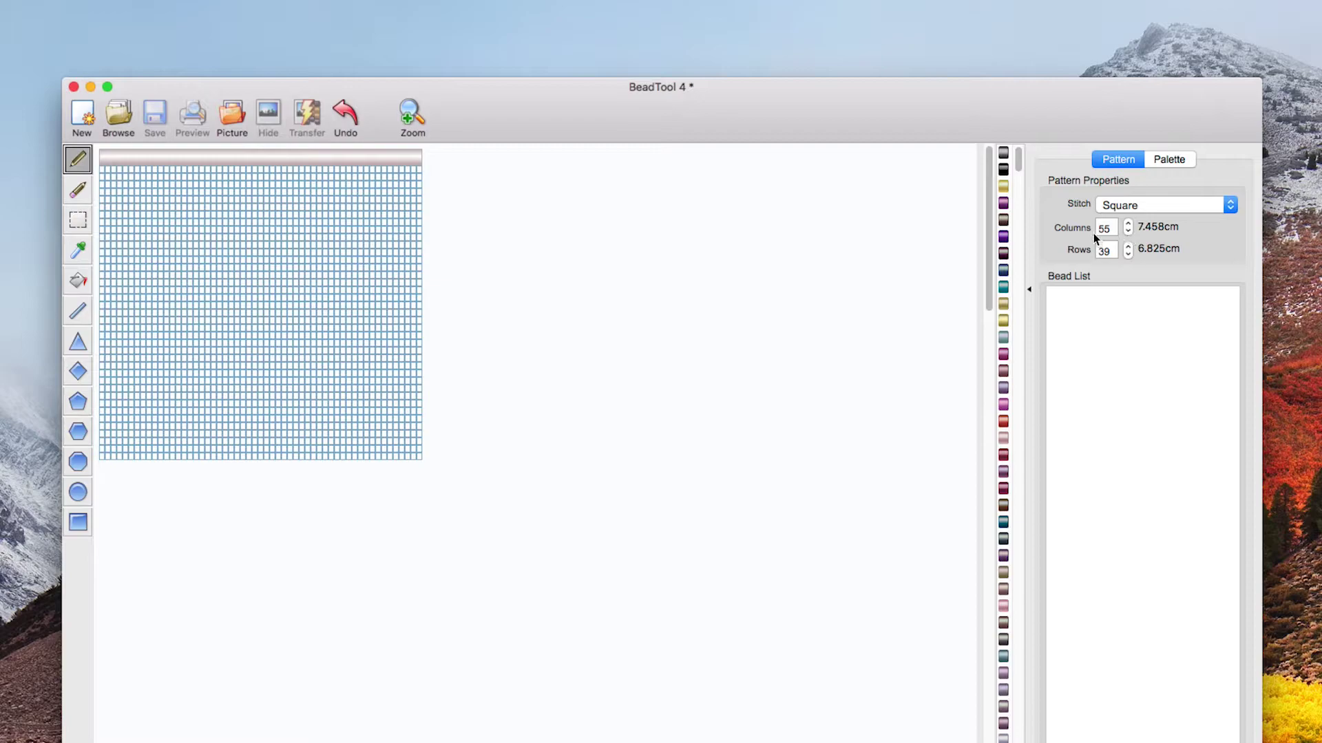
{"action": "double_click", "coordinate": [1099, 229]}
{"action": "type", "text": "100"}
{"action": "key", "text": "Return"}
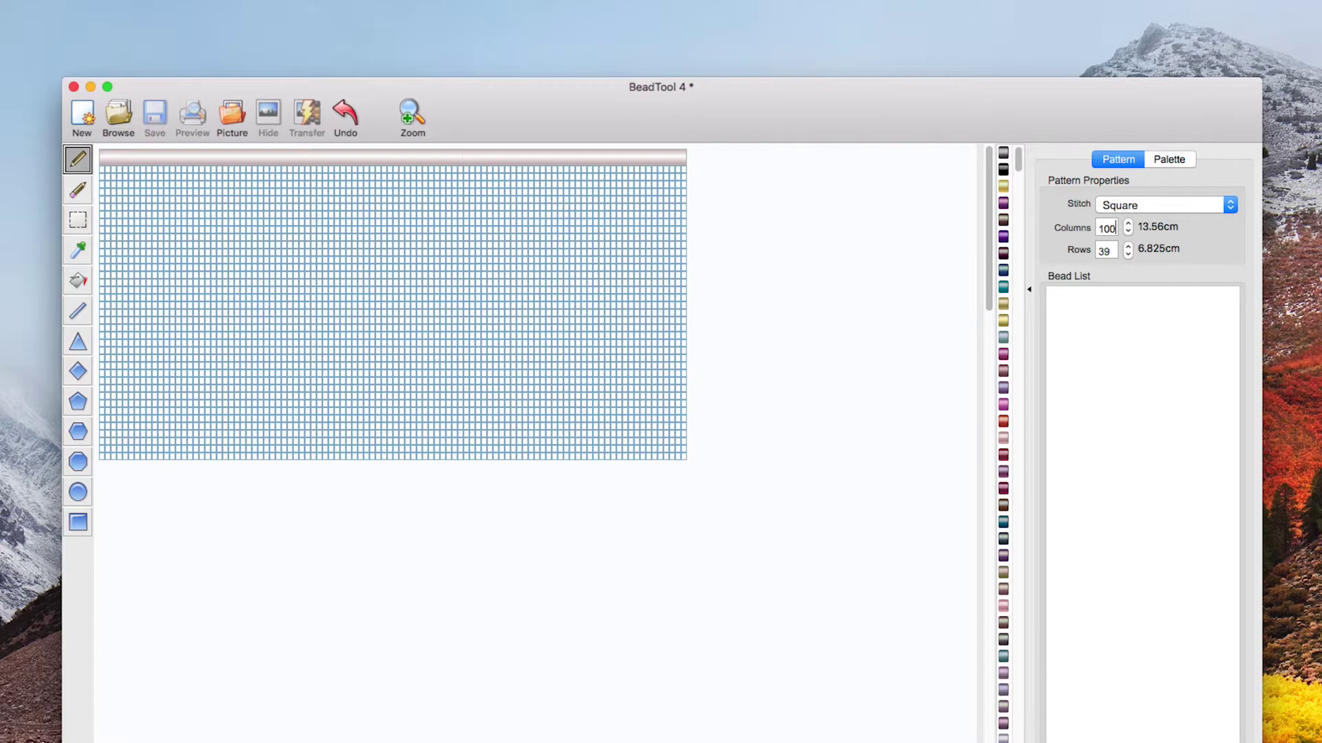
{"action": "left_click", "coordinate": [1109, 228]}
{"action": "type", "text": "55"}
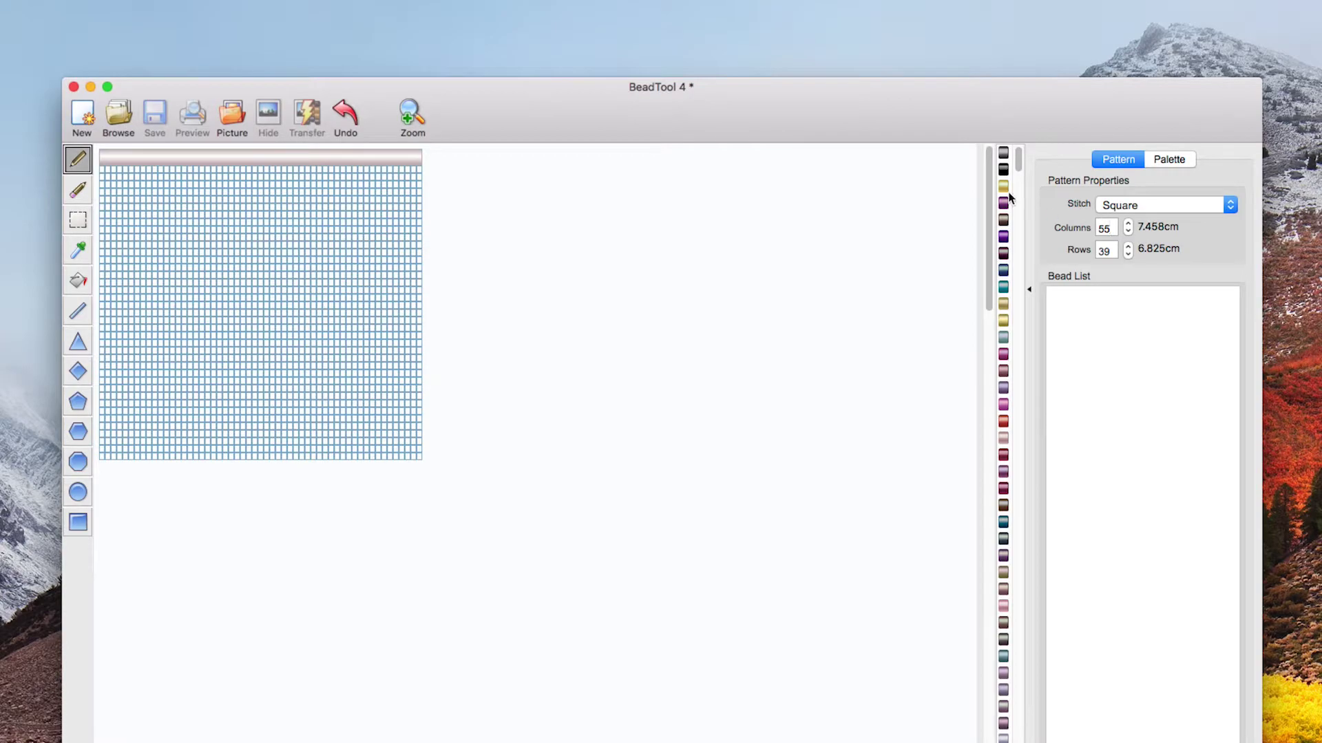
Zoom the 55 by 39 bead grid in, out, and back in to enlarge the cells
{"action": "left_click", "coordinate": [409, 119]}
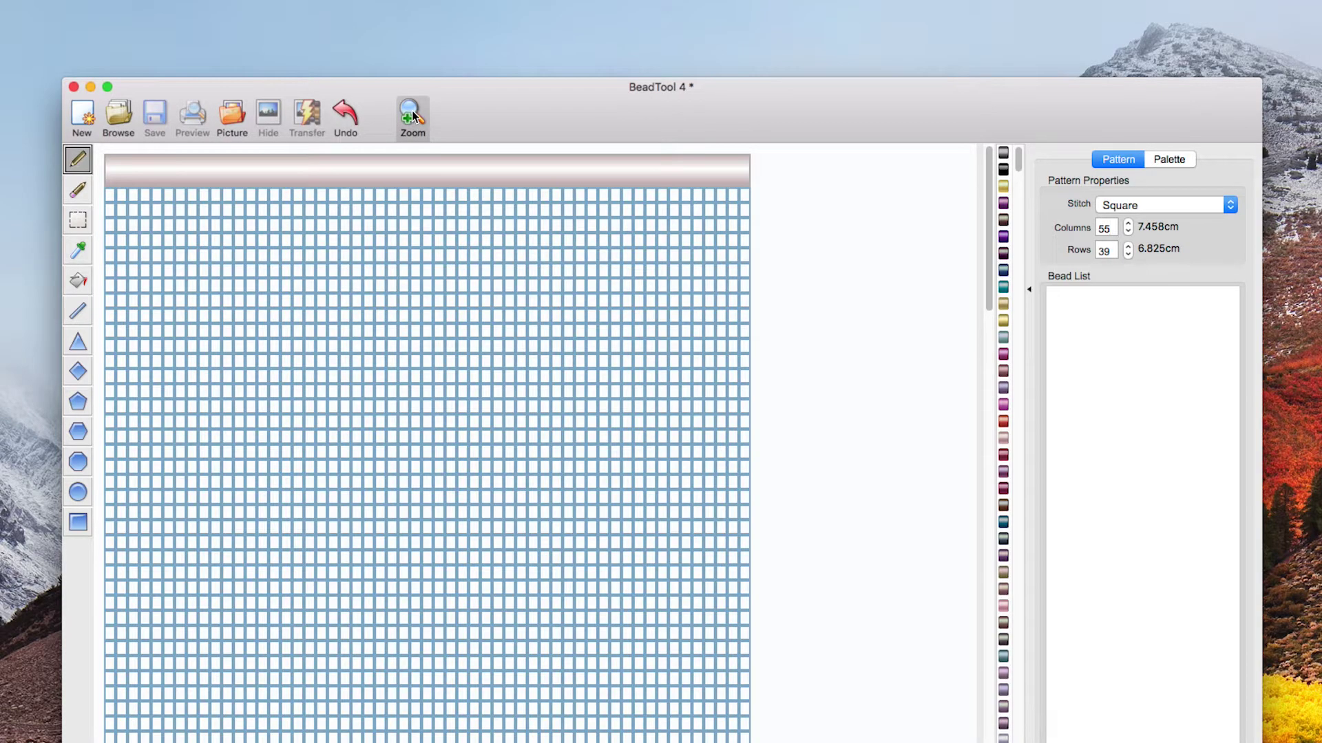
{"action": "left_click", "coordinate": [412, 117]}
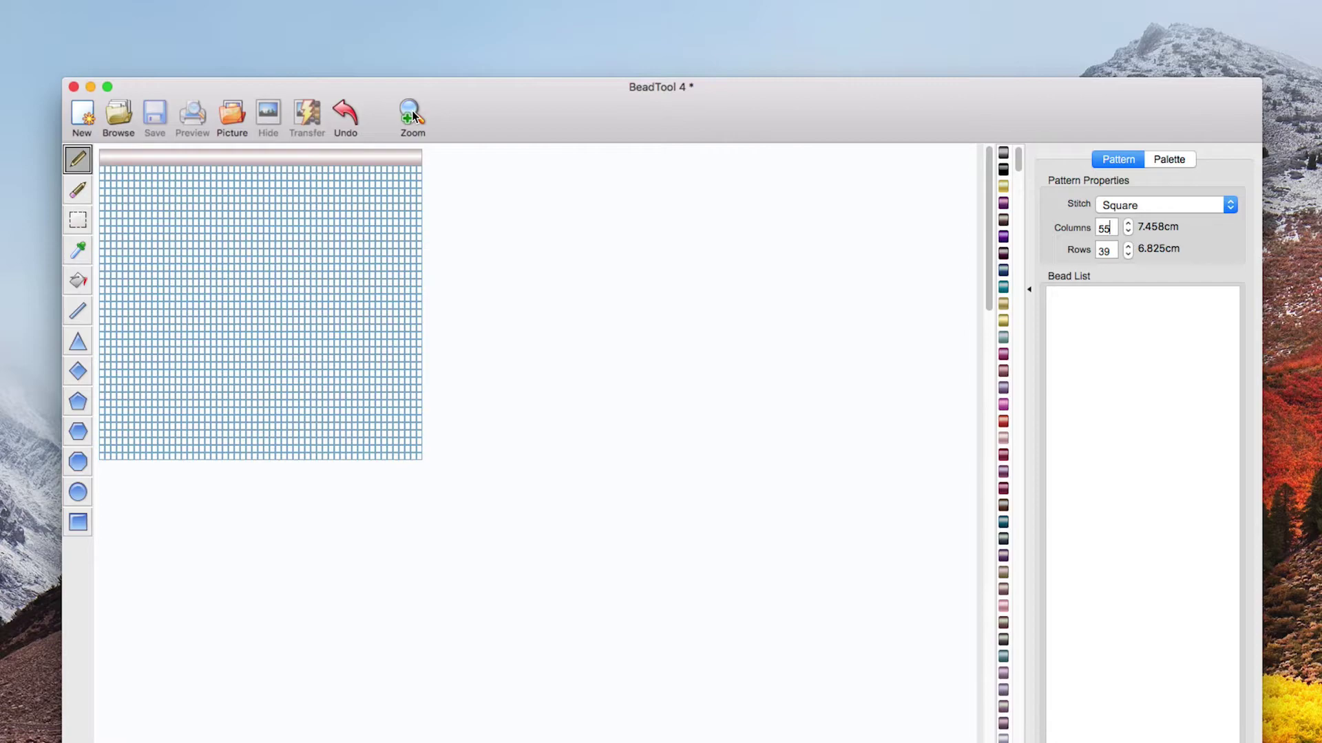
{"action": "left_click", "coordinate": [411, 115]}
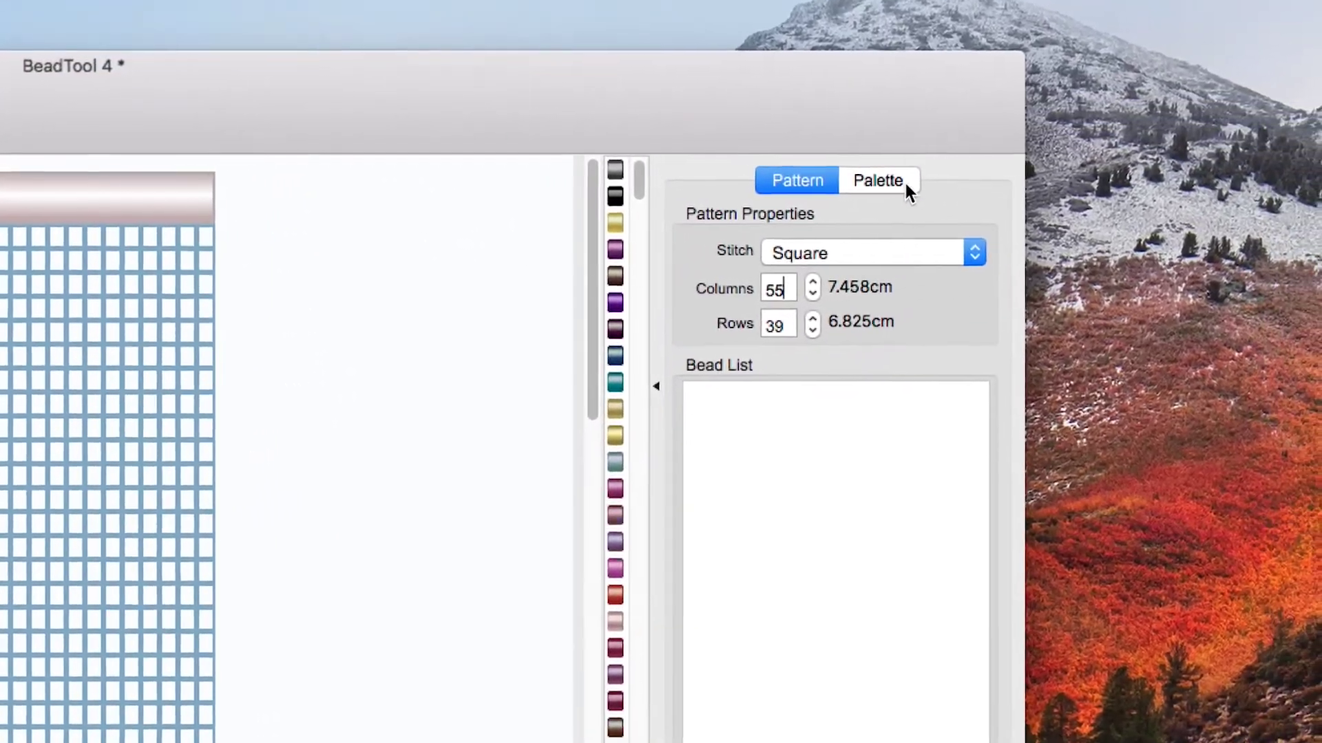
Search the palette for 100 and select the gold DB-100 Transparent Light Topaz AB bead
{"action": "left_click", "coordinate": [960, 181]}
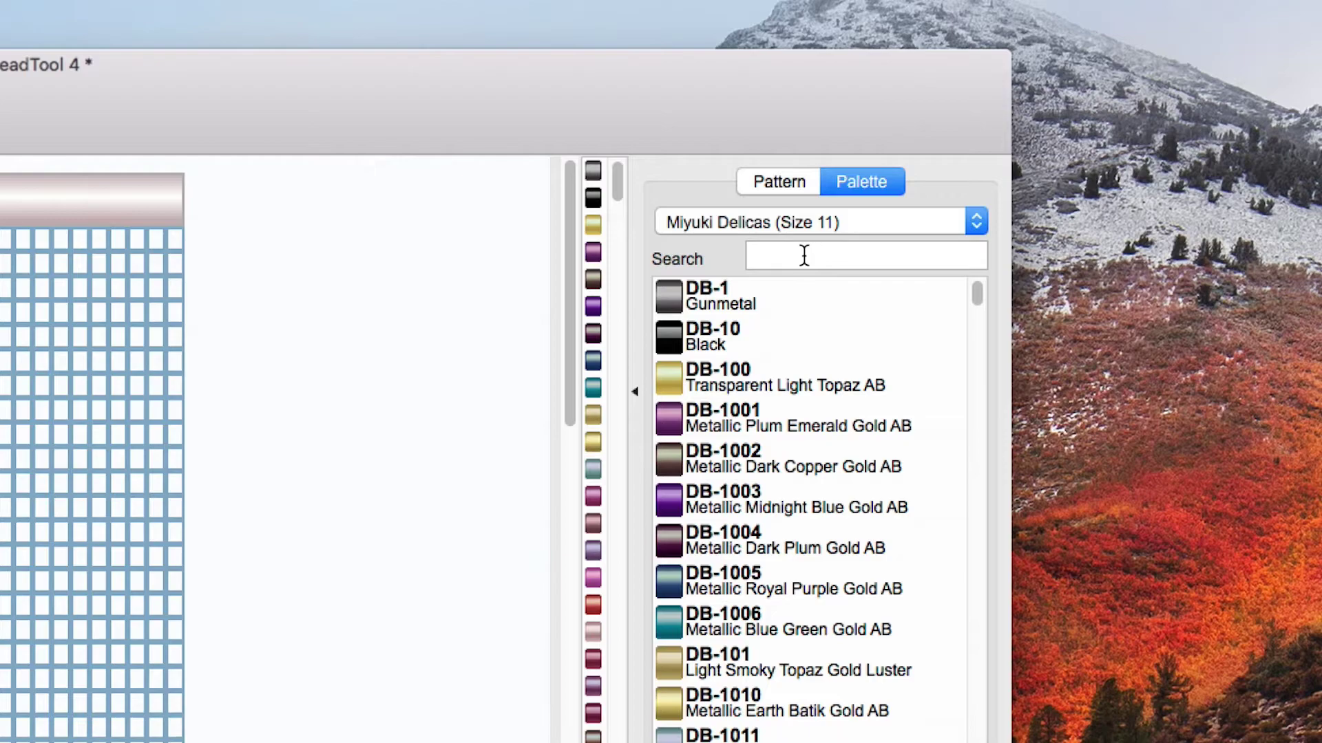
{"action": "left_click", "coordinate": [700, 386]}
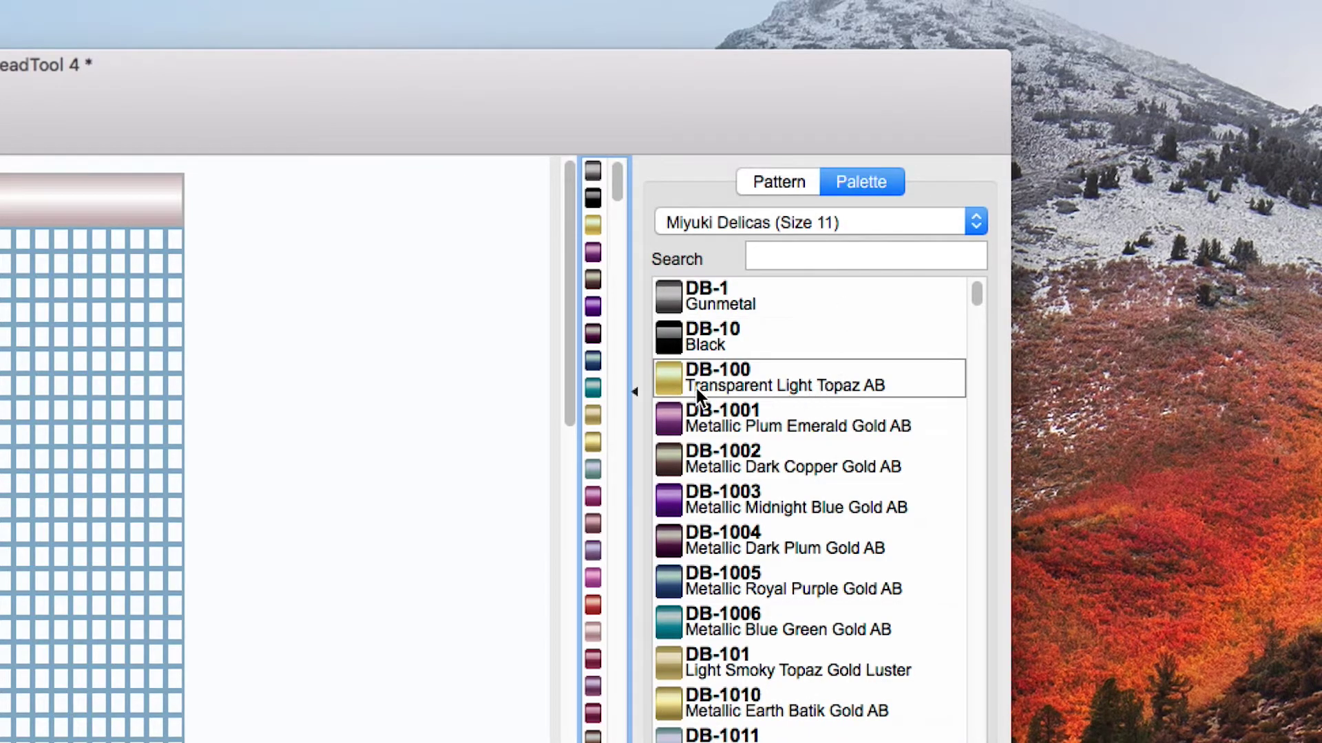
{"action": "left_click", "coordinate": [764, 256]}
{"action": "type", "text": "1"}
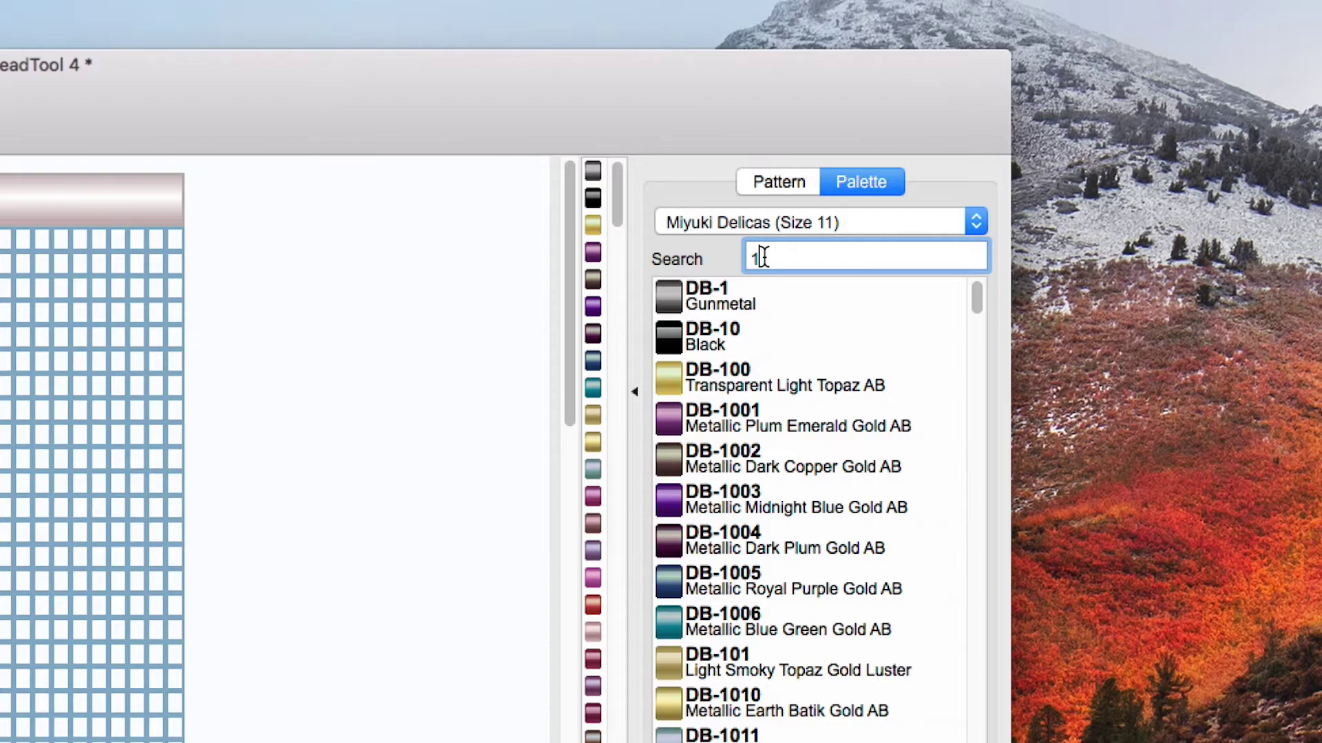
{"action": "type", "text": "0"}
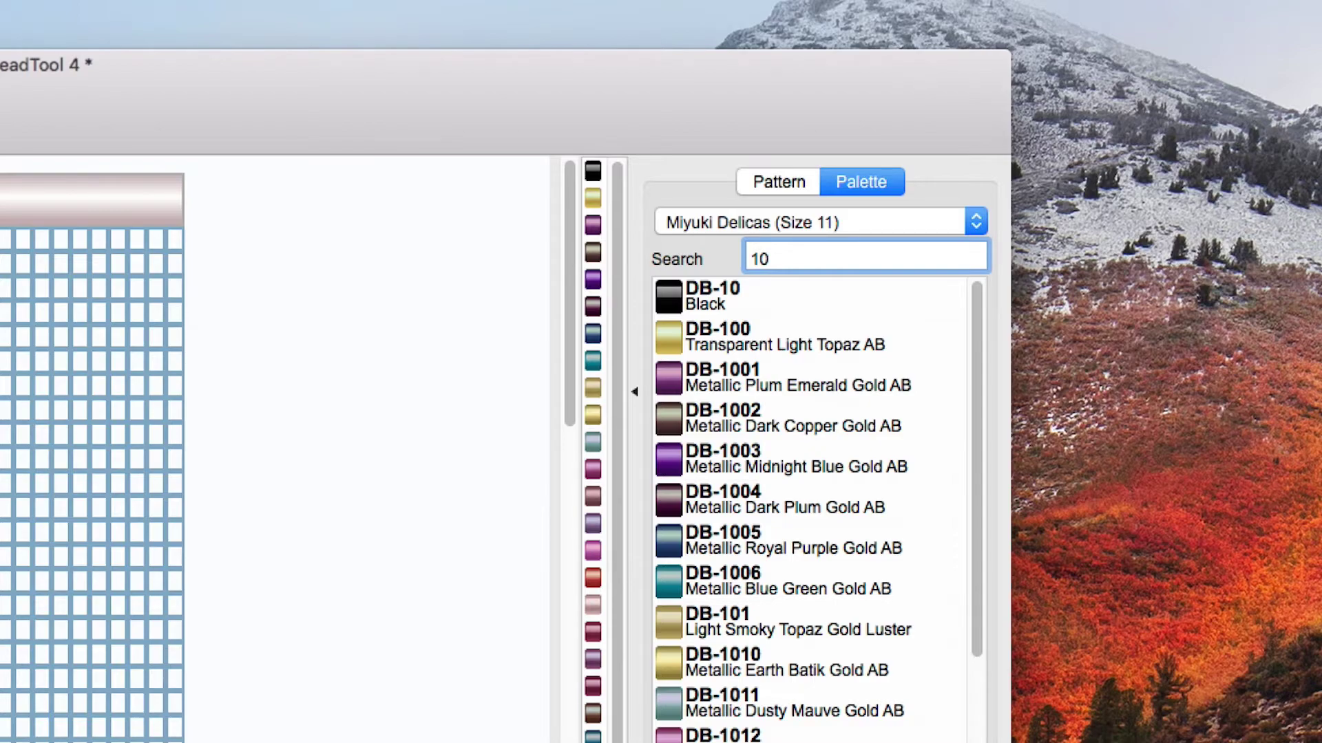
{"action": "type", "text": "0"}
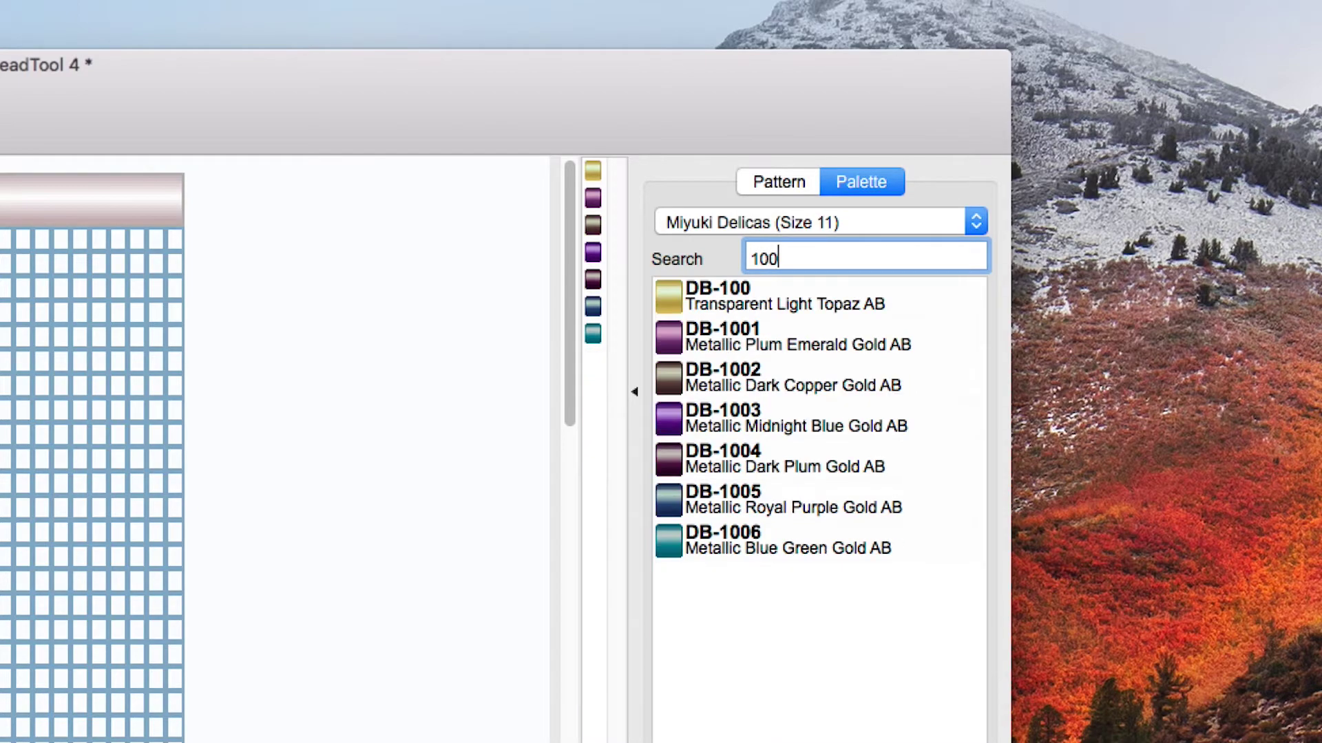
{"action": "left_click", "coordinate": [762, 302]}
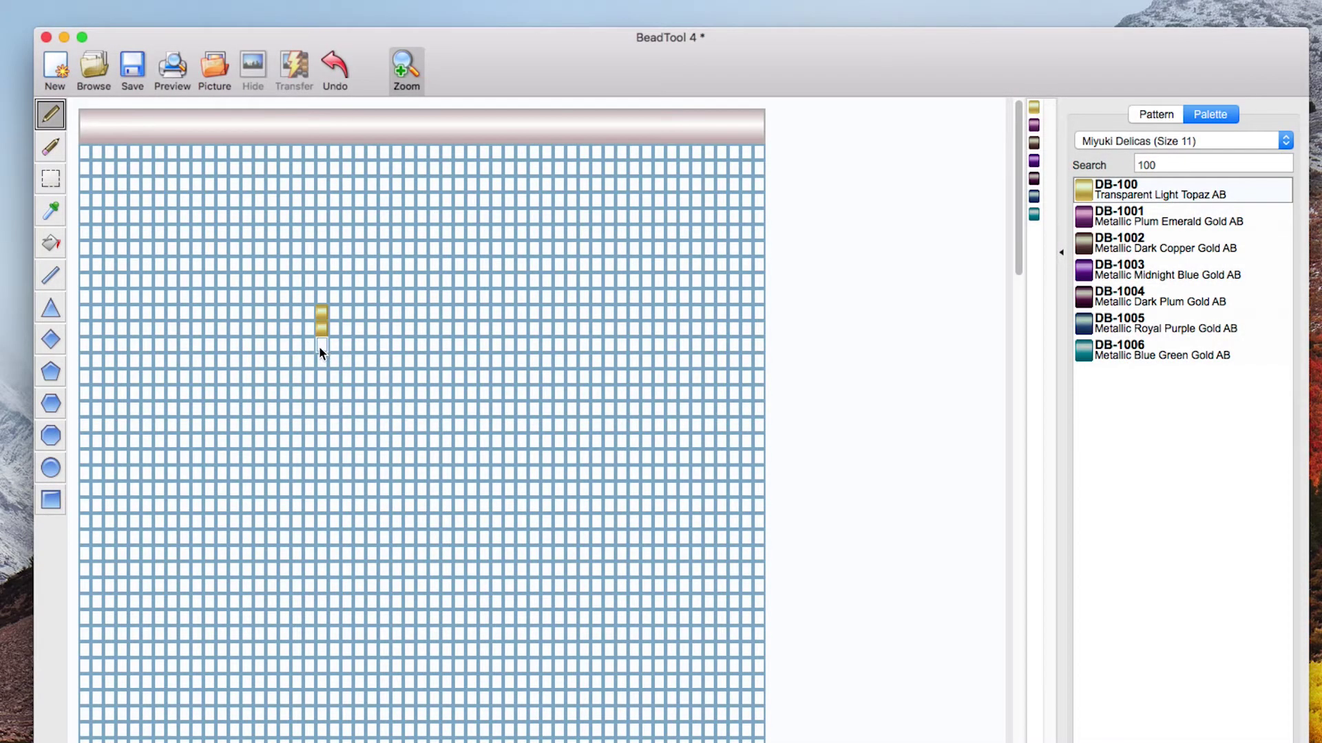
Paint a gold DB-100 rectangle outline, about 10 by 8 beads, and erase the stray top-left beads
{"action": "left_click", "coordinate": [320, 346]}
{"action": "mouse_move", "coordinate": [322, 368]}
{"action": "left_mouse_down"}
{"action": "mouse_move", "coordinate": [328, 383]}
{"action": "mouse_move", "coordinate": [434, 389]}
{"action": "mouse_move", "coordinate": [434, 307]}
{"action": "mouse_move", "coordinate": [296, 307]}
{"action": "mouse_move", "coordinate": [296, 328]}
{"action": "left_mouse_up"}
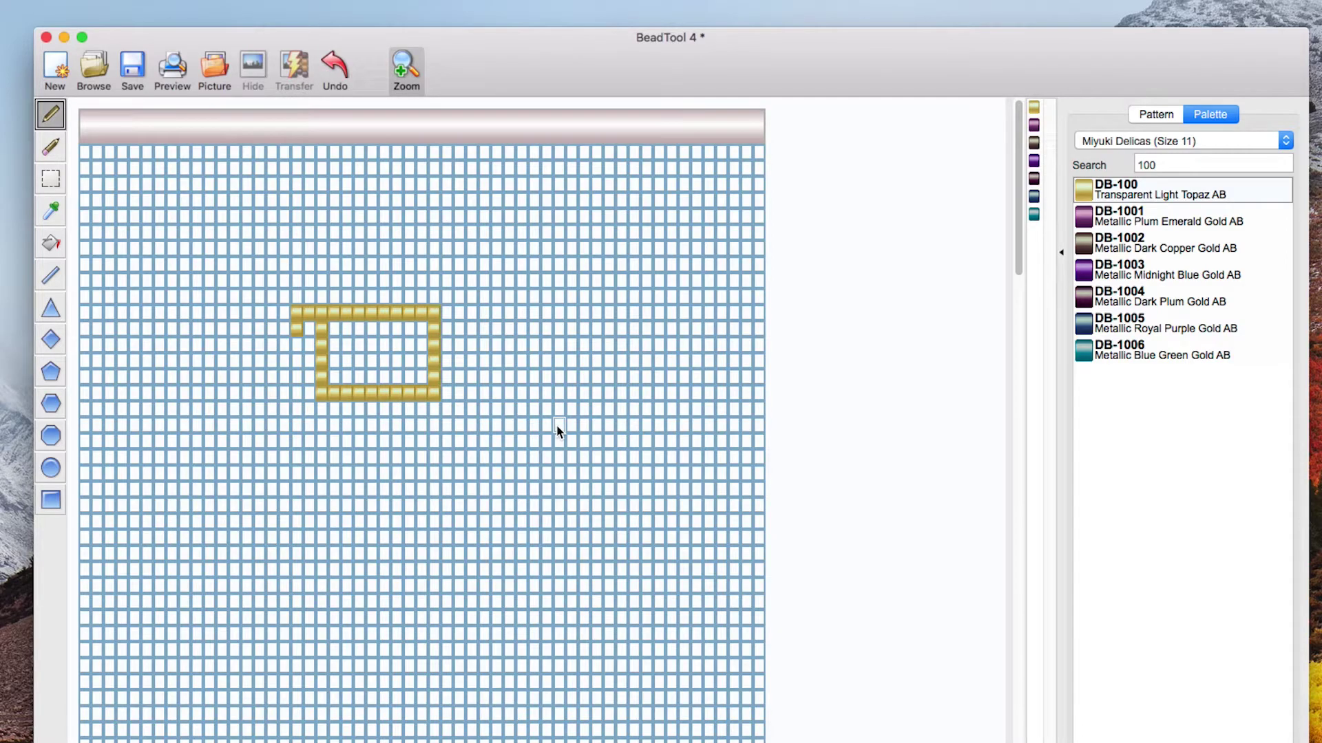
{"action": "left_click", "coordinate": [53, 147]}
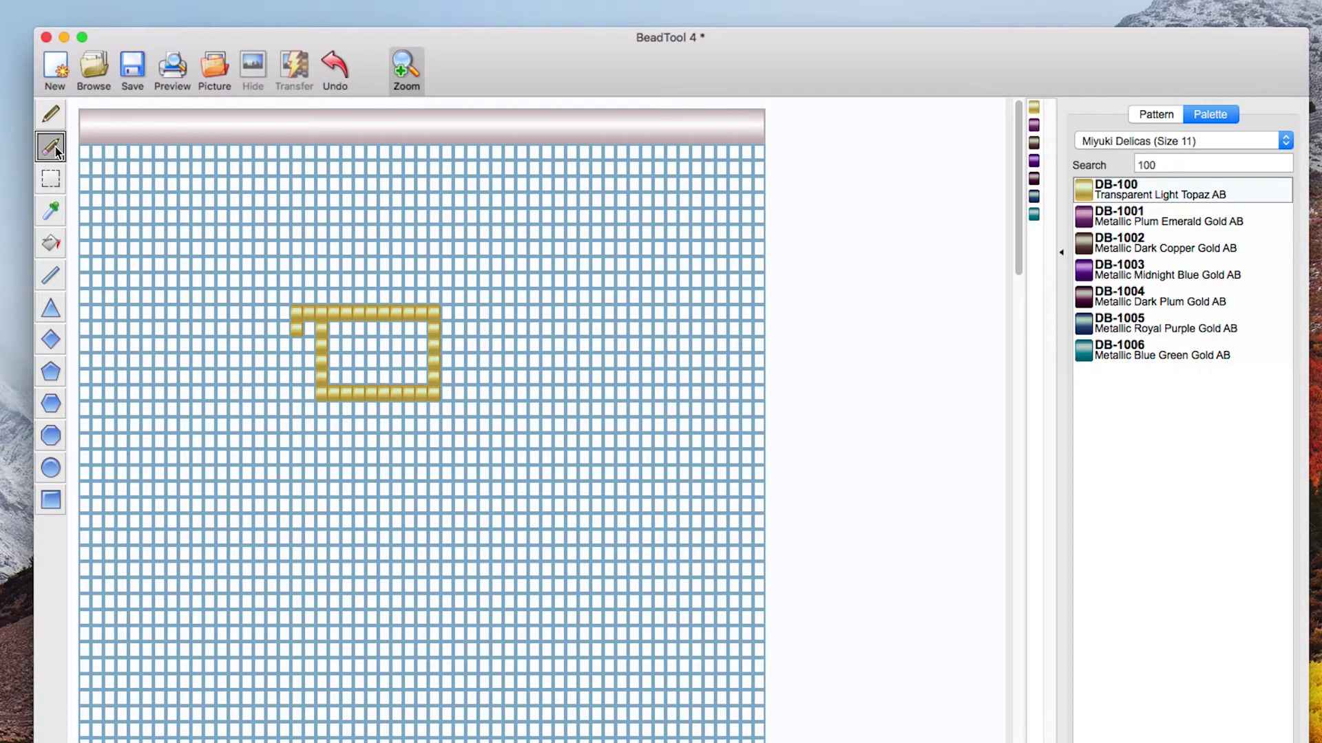
{"action": "left_click", "coordinate": [296, 327]}
{"action": "left_click_drag", "start_coordinate": [274, 311], "coordinate": [306, 316]}
Replace the palette search with 'blue' and pick the DB-1138 Opaque Cyan Blue bead
{"action": "left_click", "coordinate": [1147, 165]}
{"action": "double_click", "coordinate": [1147, 166]}
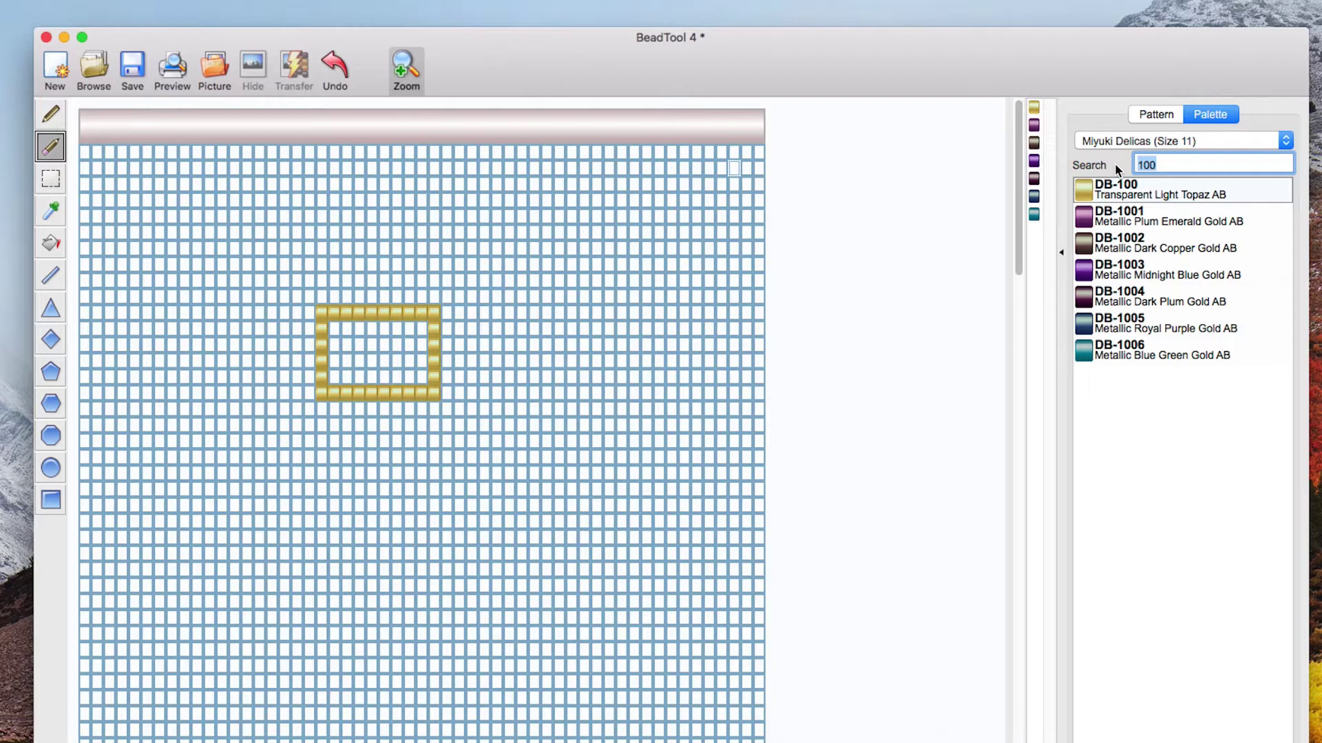
{"action": "type", "text": "blue"}
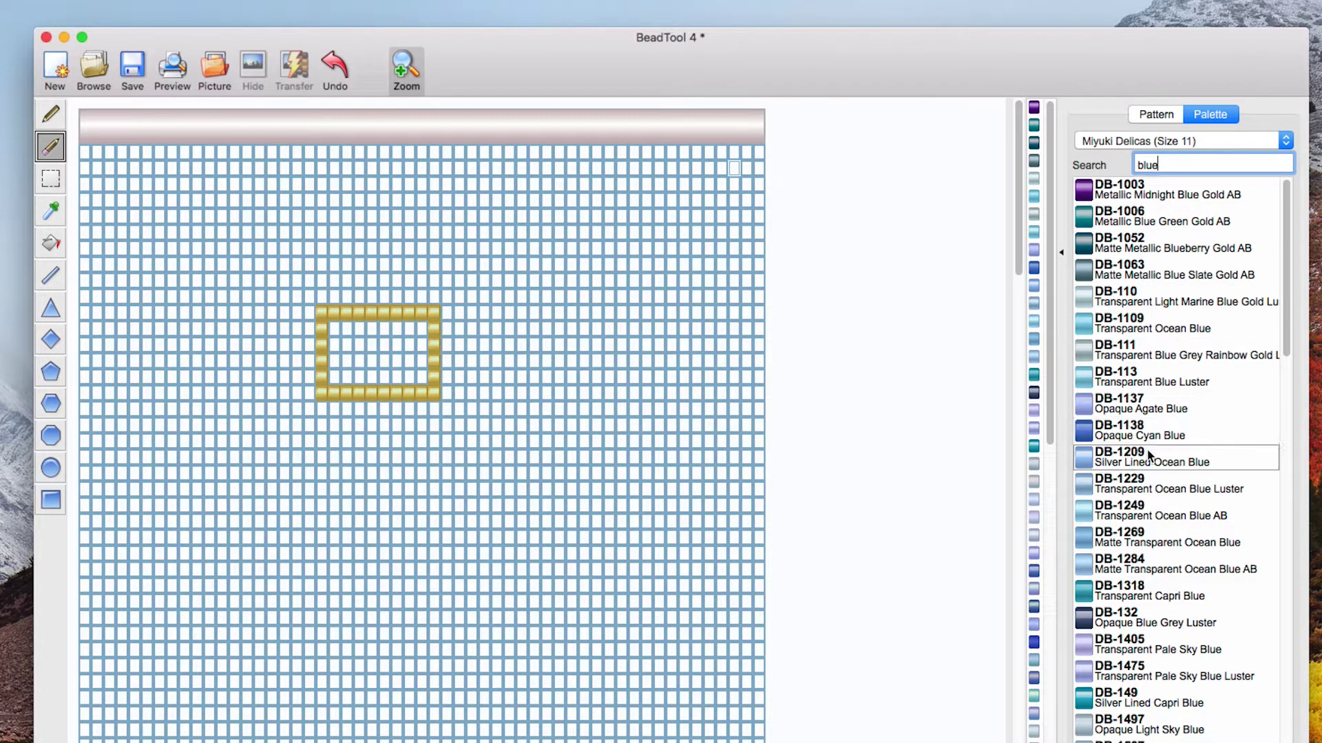
{"action": "left_click", "coordinate": [1147, 432]}
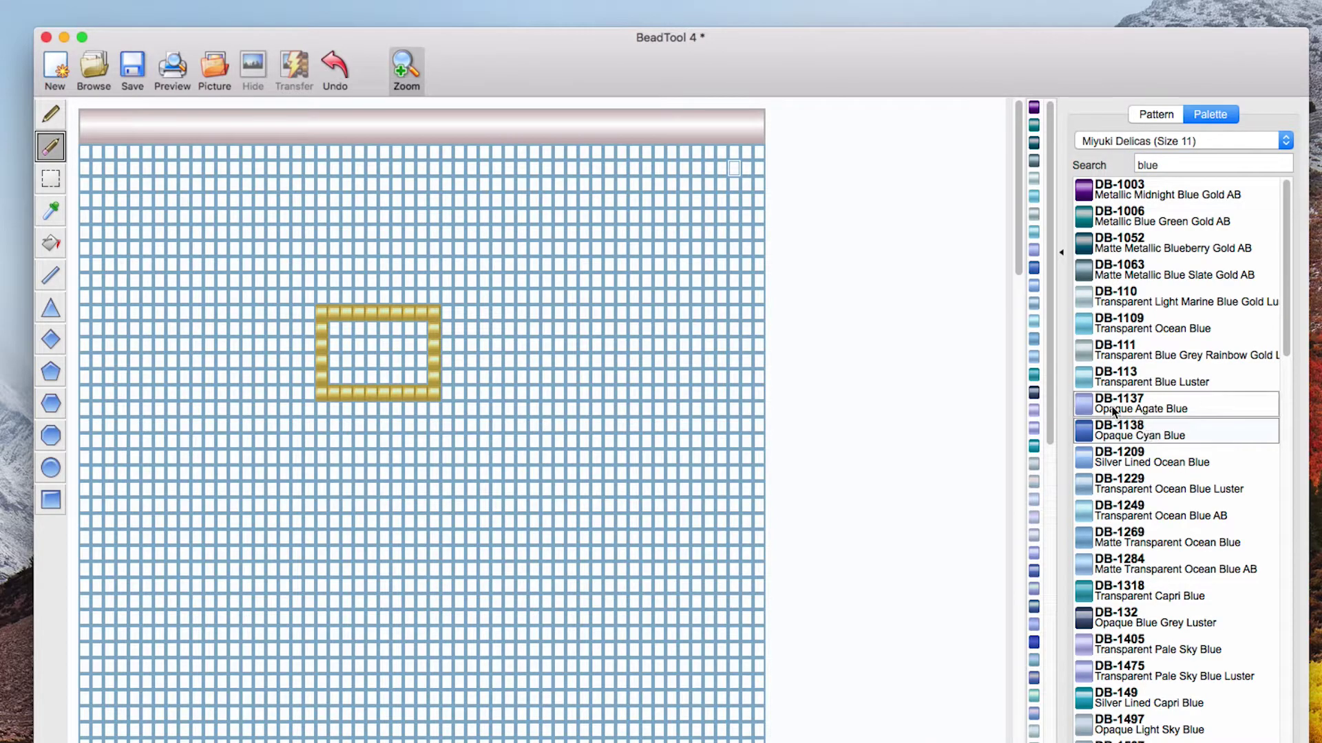
Pencil a blue frame around the gold rectangle, adding the missing bottom-left corner bead
{"action": "left_click", "coordinate": [51, 115]}
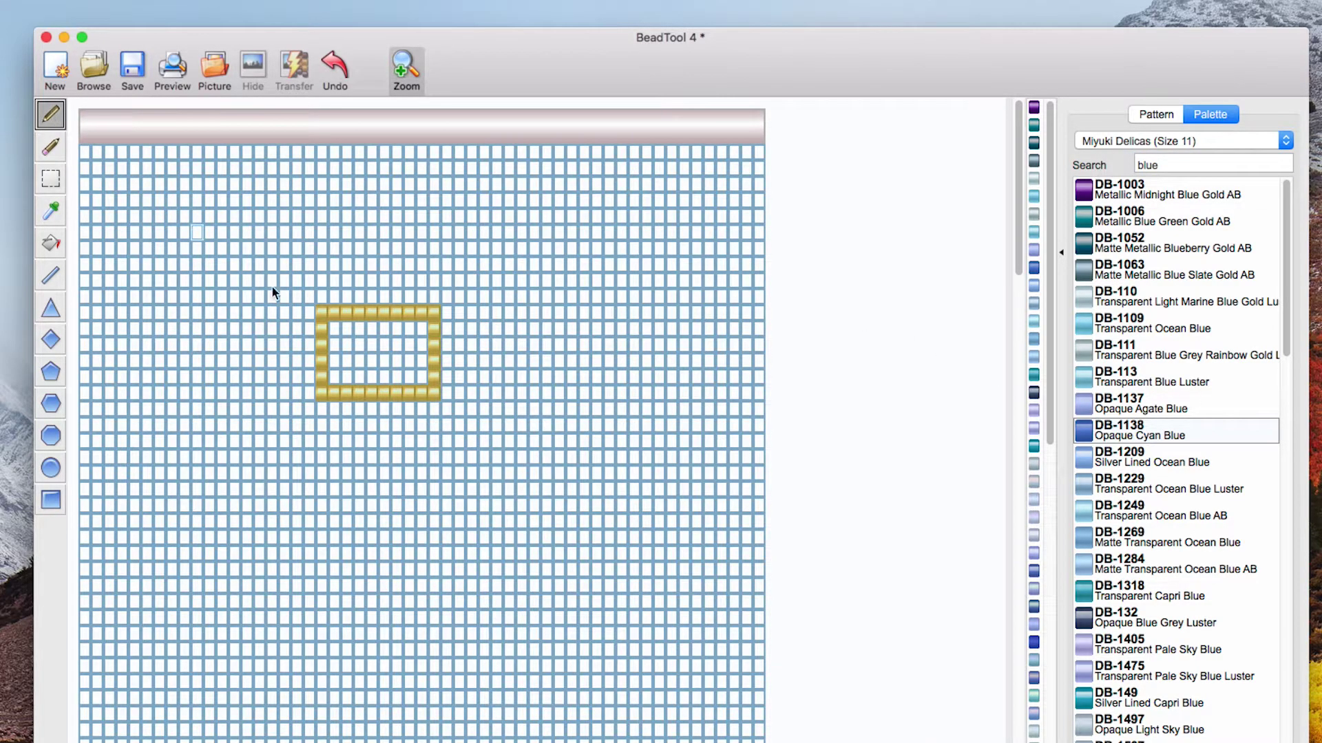
{"action": "mouse_move", "coordinate": [298, 270]}
{"action": "left_mouse_down"}
{"action": "mouse_move", "coordinate": [482, 270]}
{"action": "mouse_move", "coordinate": [485, 416]}
{"action": "mouse_move", "coordinate": [468, 432]}
{"action": "mouse_move", "coordinate": [275, 425]}
{"action": "mouse_move", "coordinate": [275, 266]}
{"action": "mouse_move", "coordinate": [273, 428]}
{"action": "mouse_move", "coordinate": [284, 411]}
{"action": "mouse_move", "coordinate": [286, 440]}
{"action": "mouse_move", "coordinate": [496, 447]}
{"action": "mouse_move", "coordinate": [498, 260]}
{"action": "mouse_move", "coordinate": [308, 252]}
{"action": "left_mouse_up"}
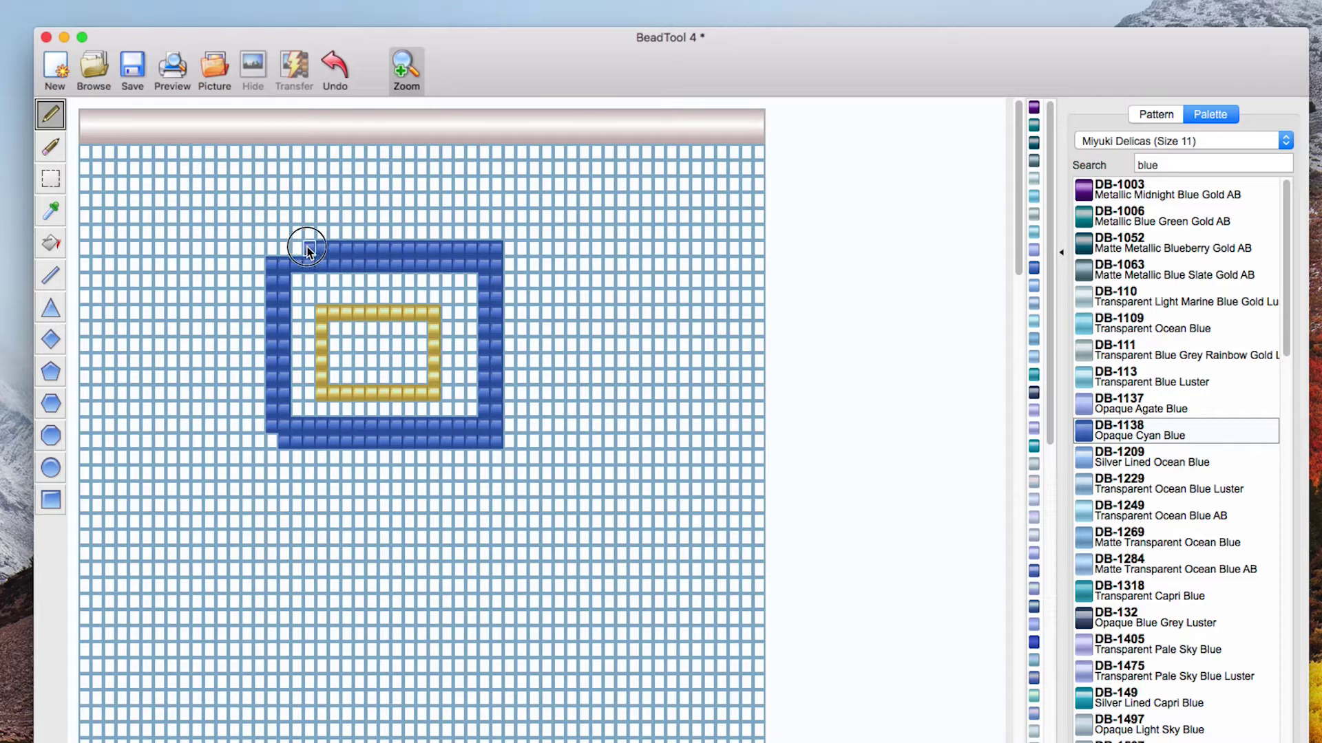
{"action": "left_click", "coordinate": [272, 442]}
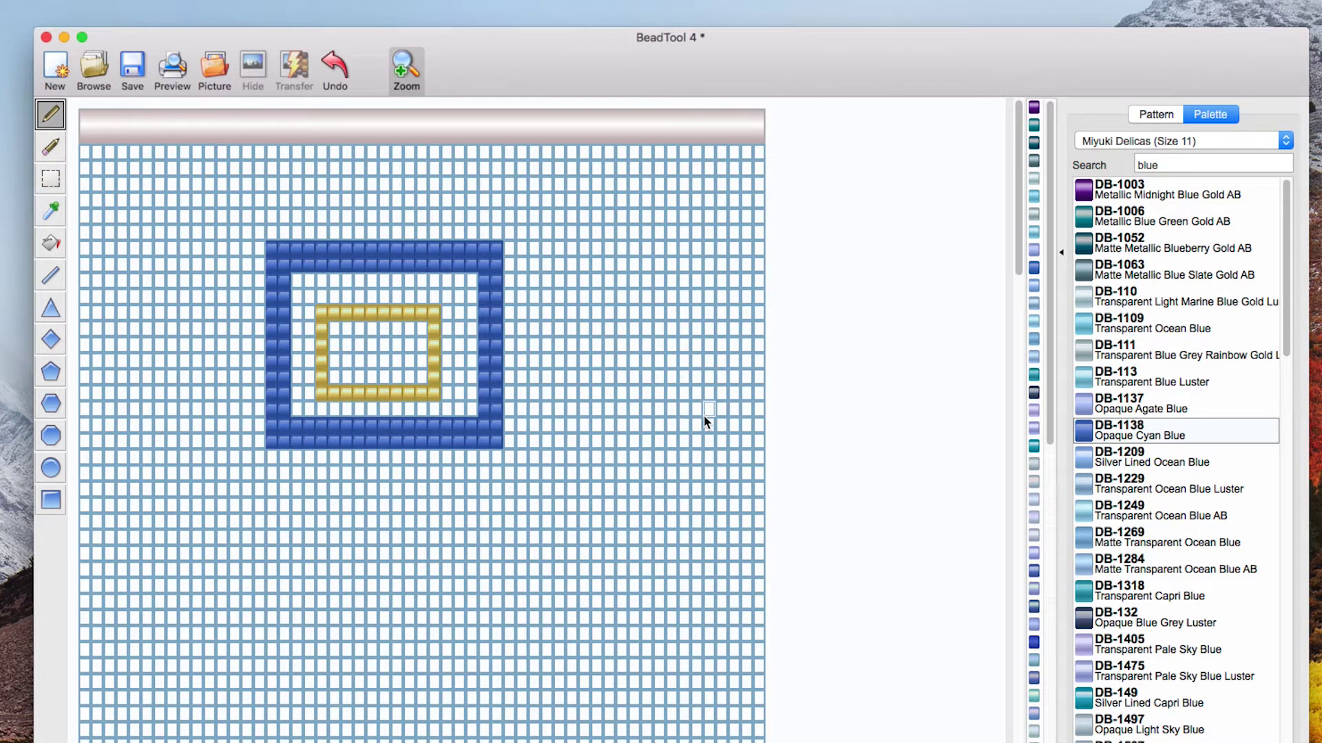
Search the palette for 'red' and choose the DB-602 Silver Lined Red bead
{"action": "left_click", "coordinate": [1144, 165]}
{"action": "type", "text": "red"}
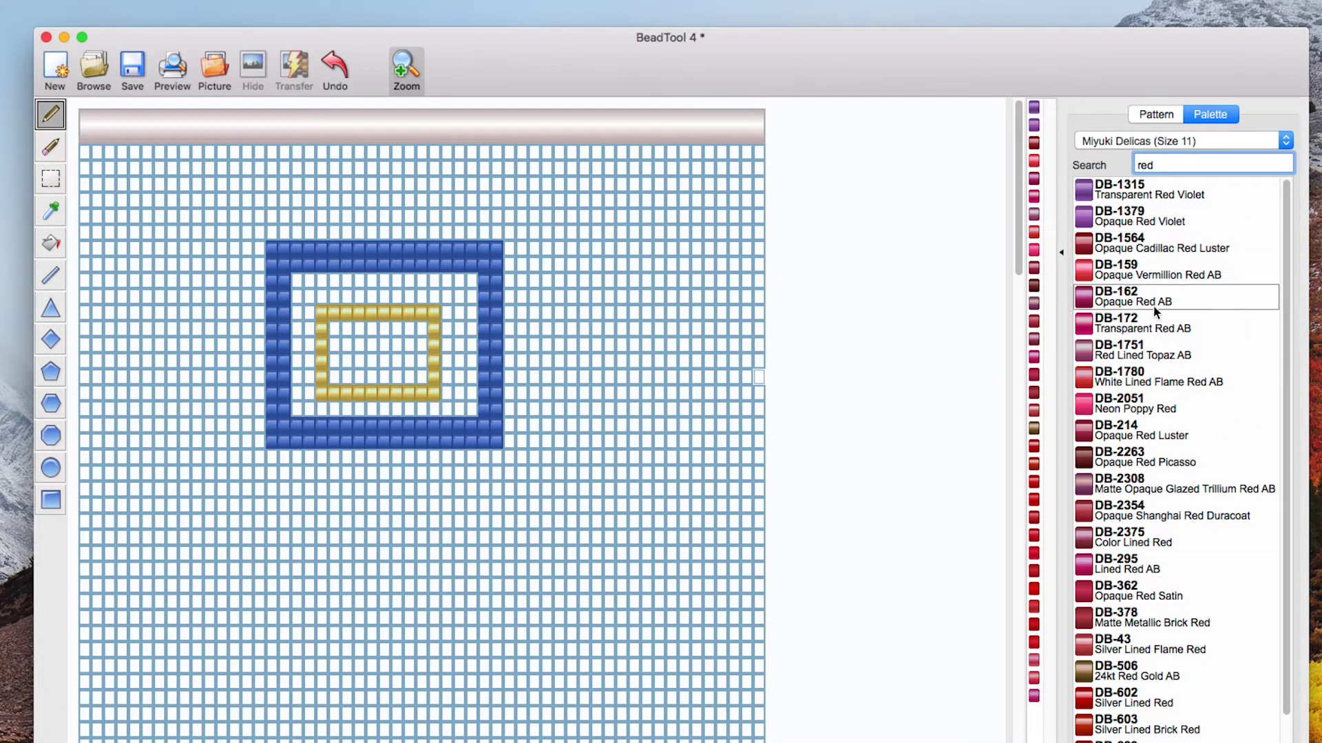
{"action": "left_click", "coordinate": [1123, 702]}
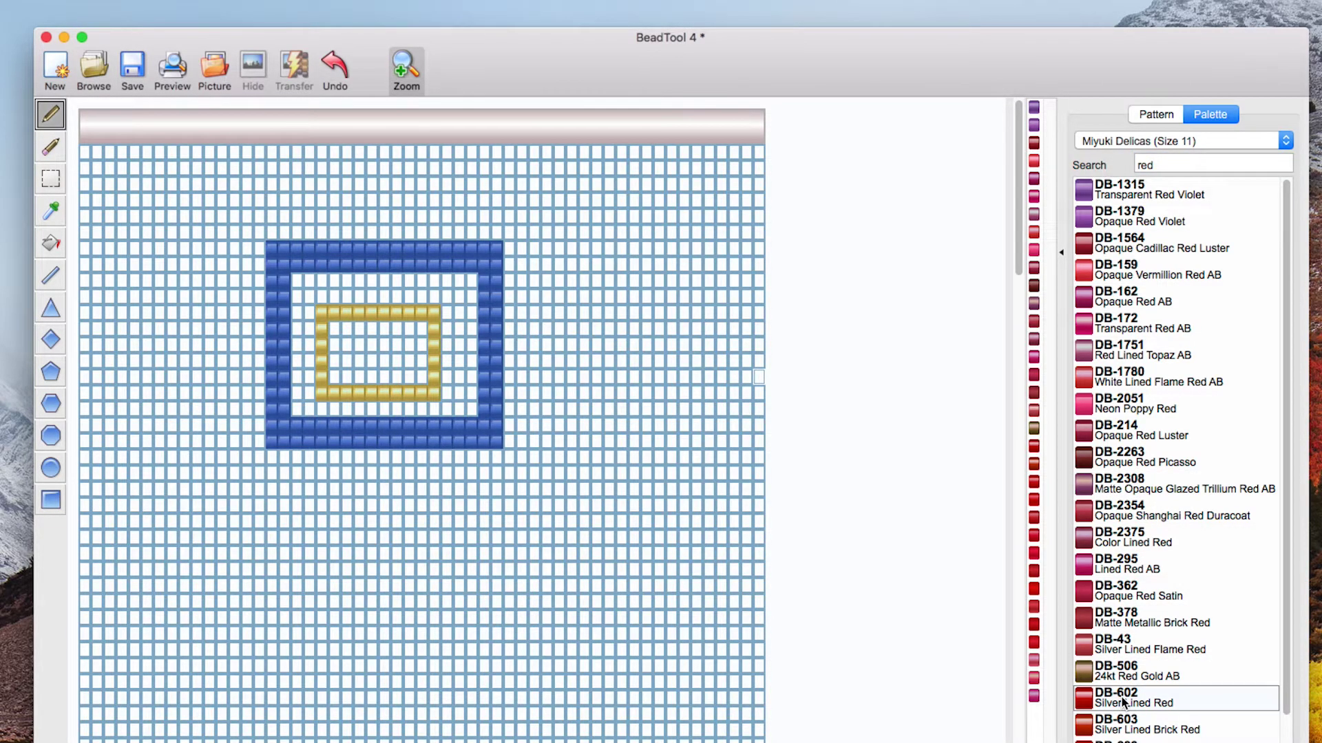
Flood-fill the band between the blue and gold frames and the gold frame's interior with red
{"action": "left_click", "coordinate": [52, 246]}
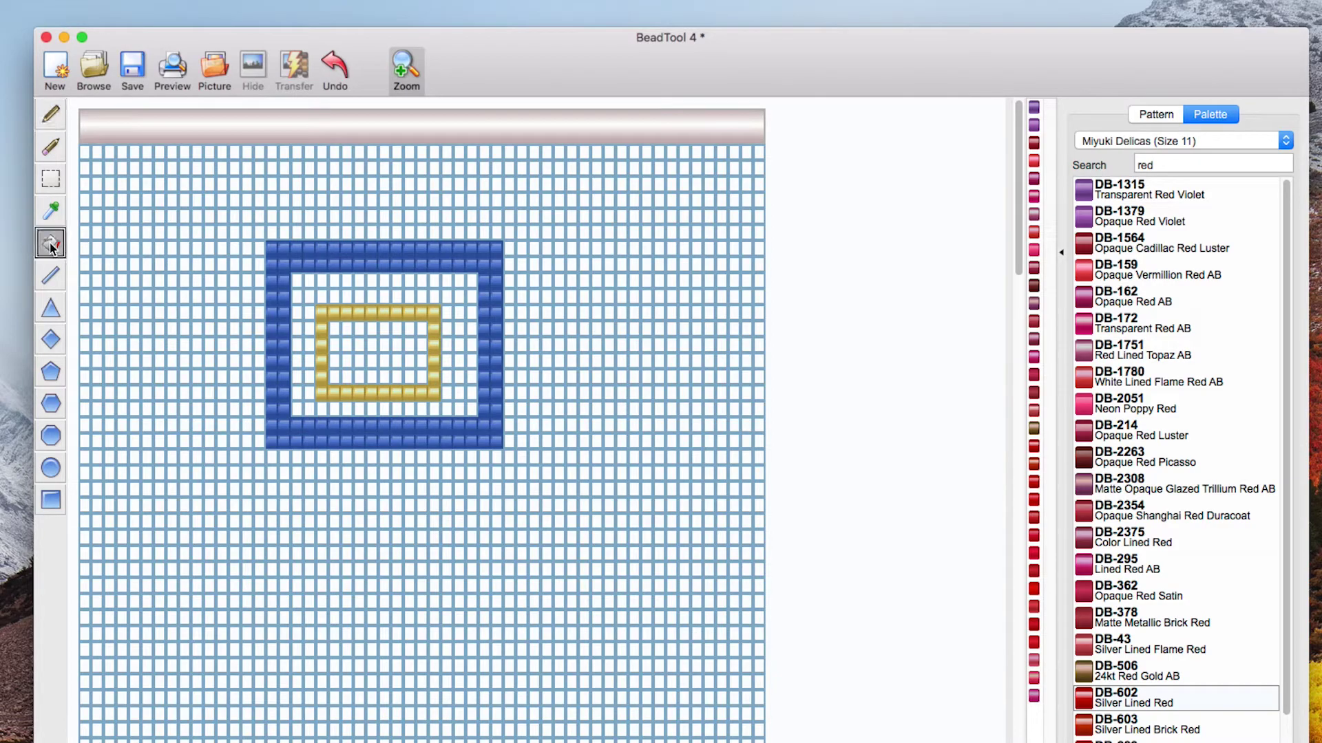
{"action": "left_click", "coordinate": [311, 296]}
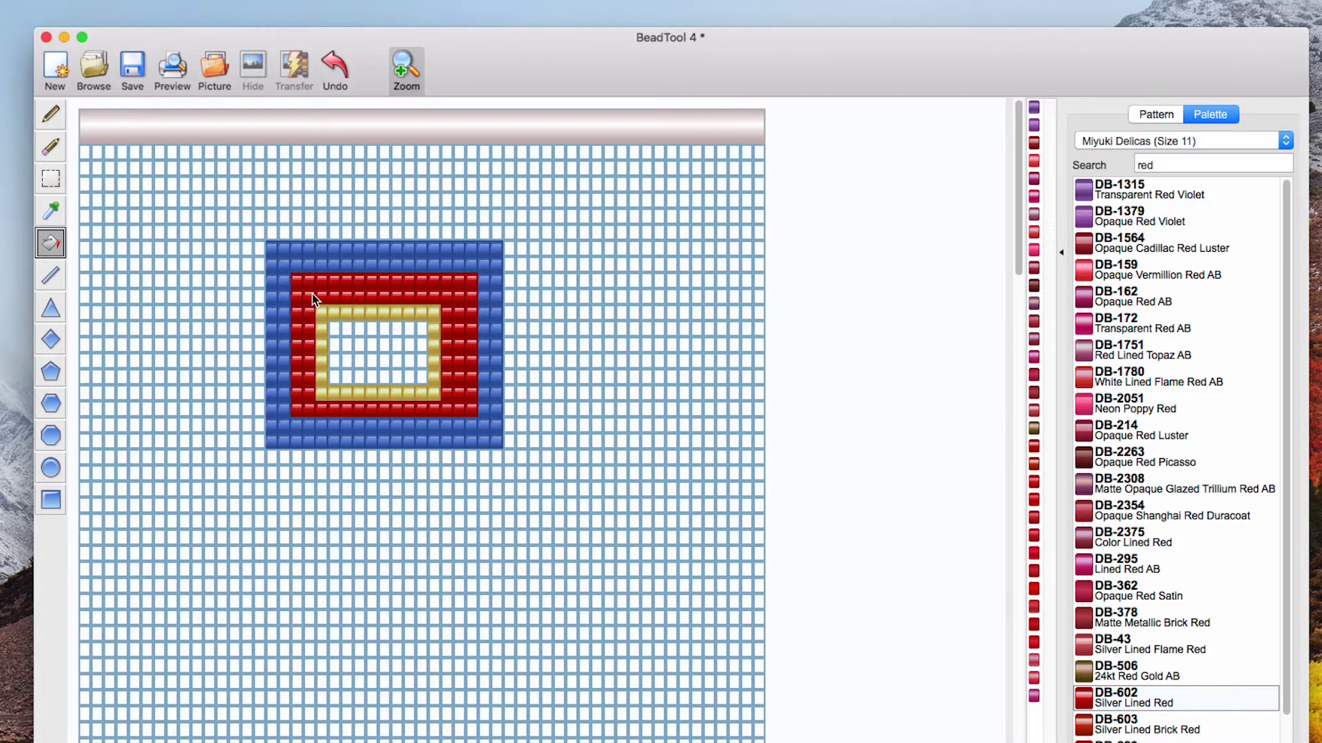
{"action": "left_click", "coordinate": [364, 346]}
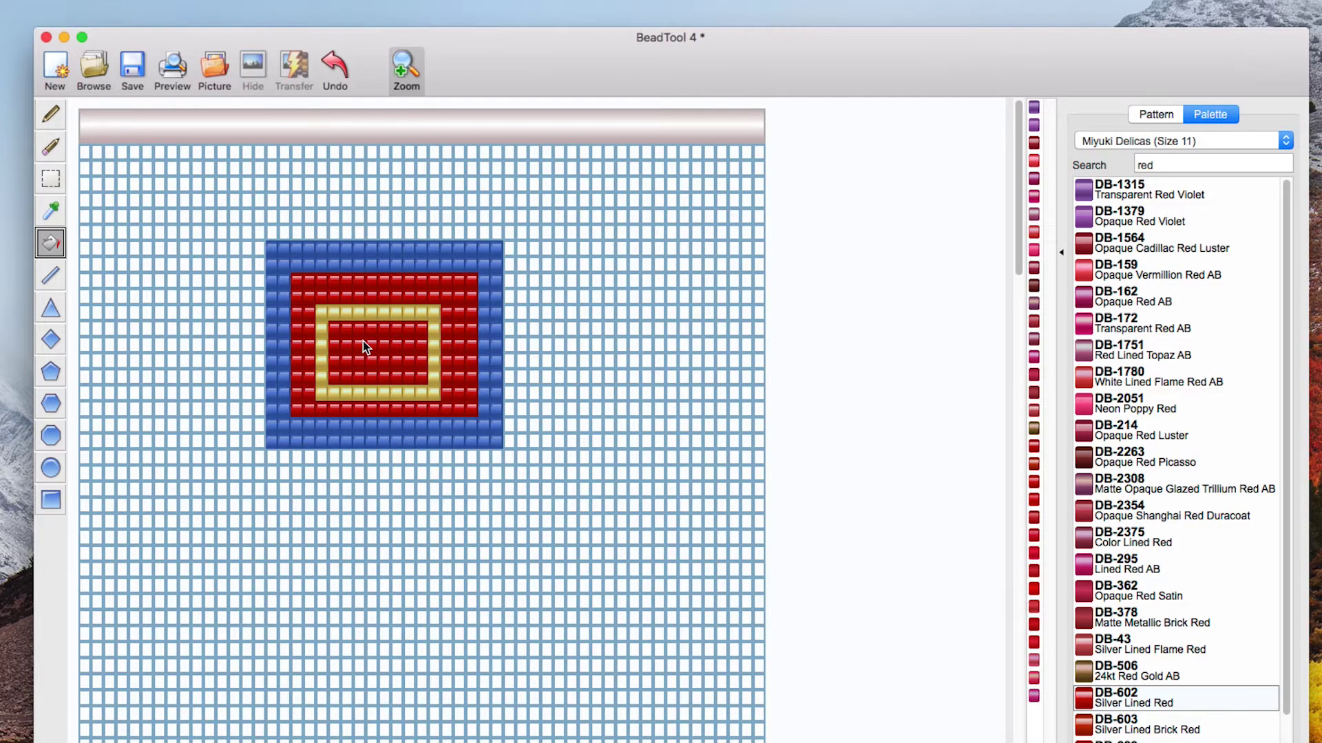
Show the bead counts (28 gold, 112 blue, 107 red), preview Peyote stitch, then restore Square
{"action": "left_click", "coordinate": [1156, 115]}
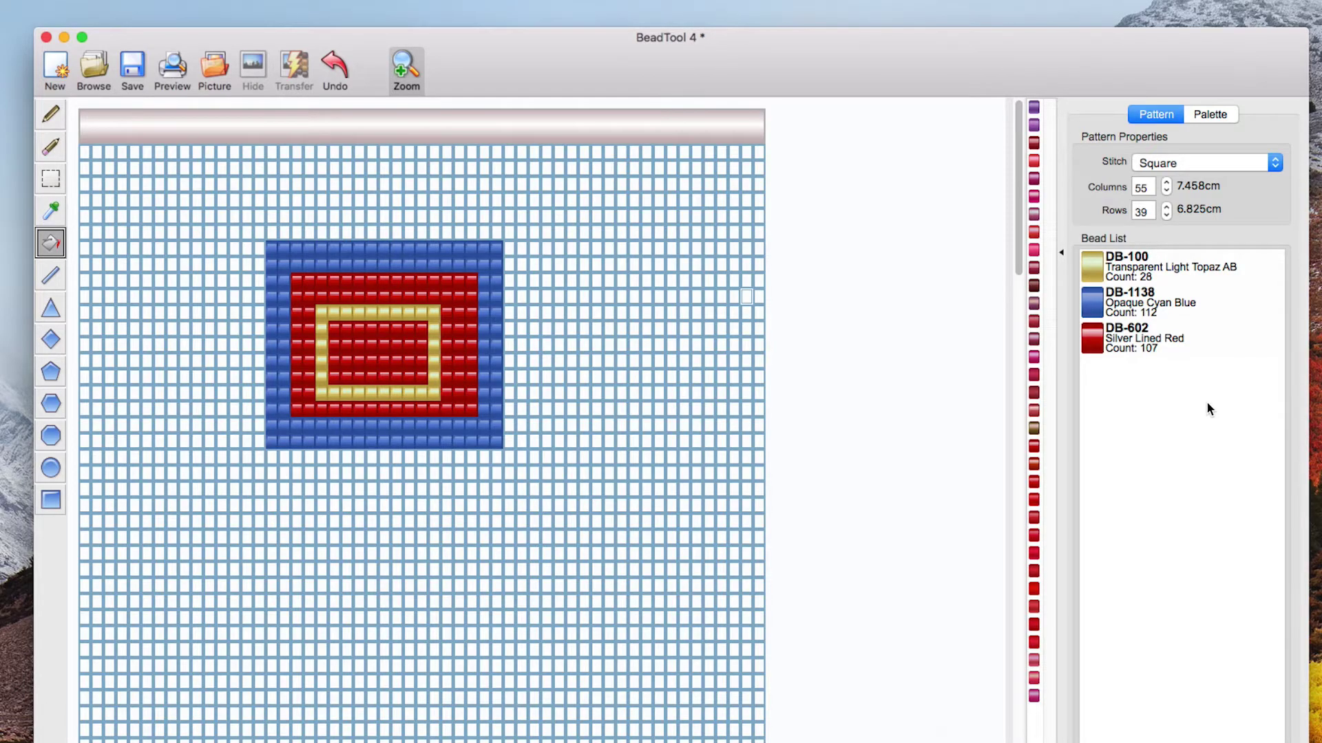
{"action": "left_click", "coordinate": [1154, 351]}
{"action": "left_click", "coordinate": [1196, 164]}
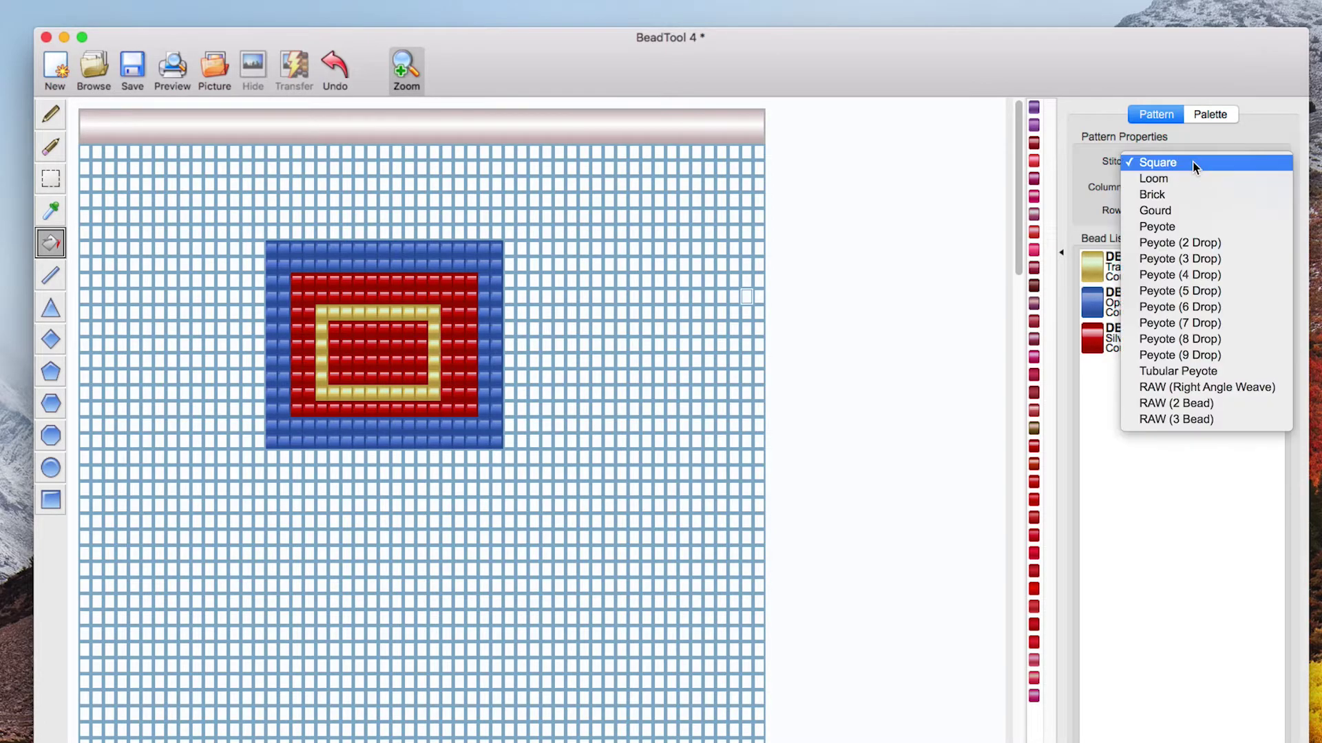
{"action": "left_click", "coordinate": [1180, 228]}
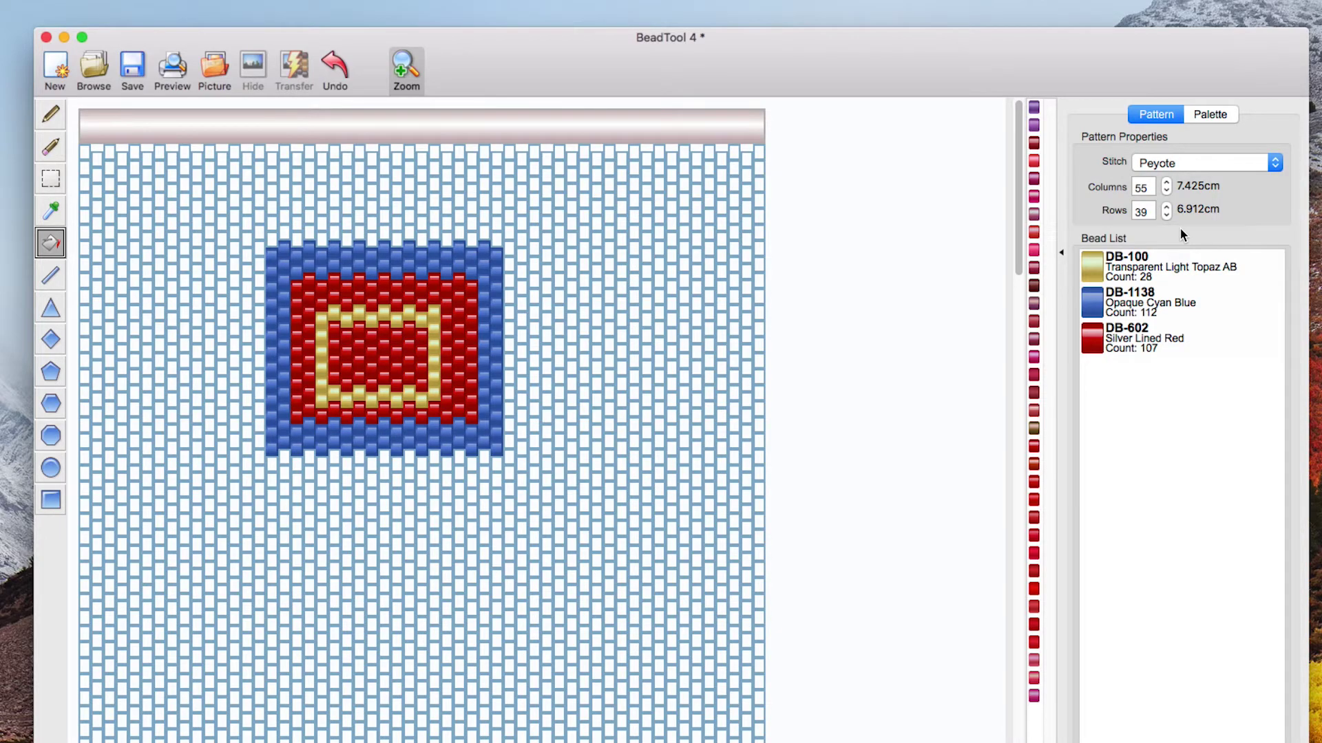
{"action": "left_click", "coordinate": [1194, 167]}
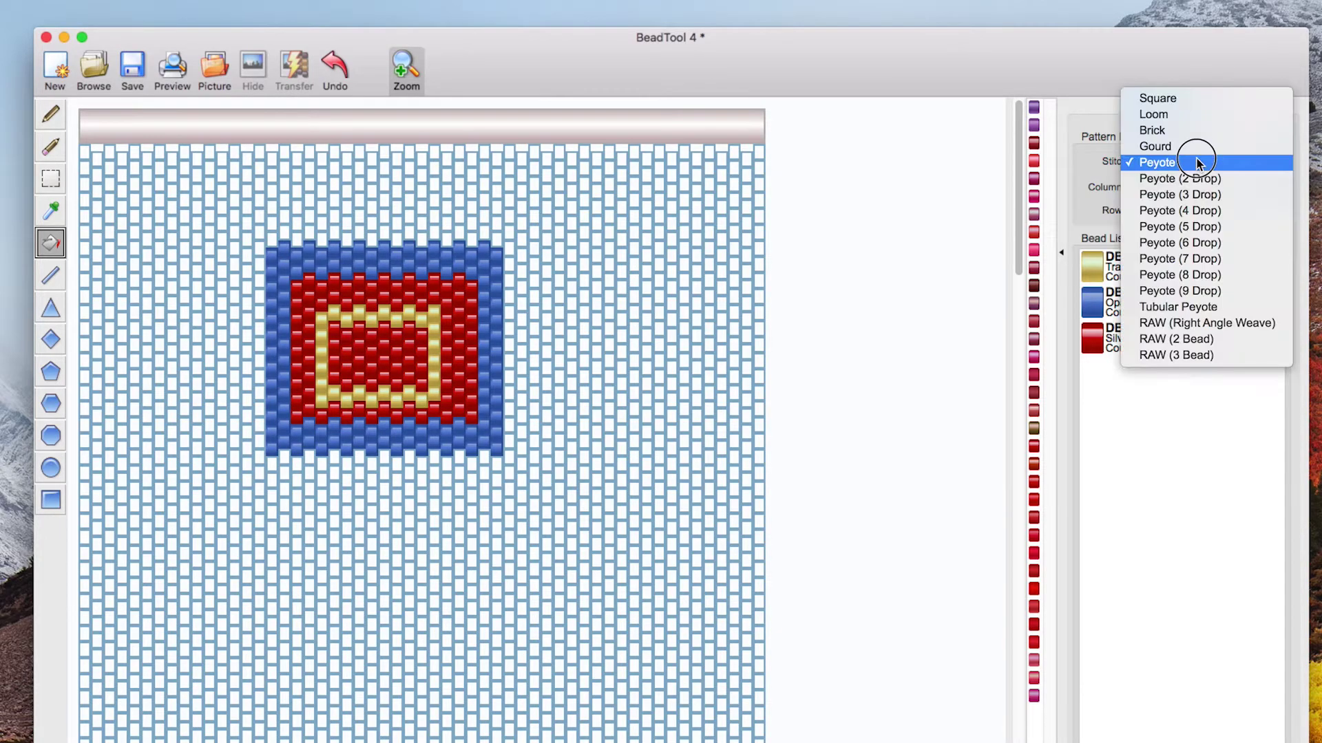
{"action": "left_click", "coordinate": [1172, 99]}
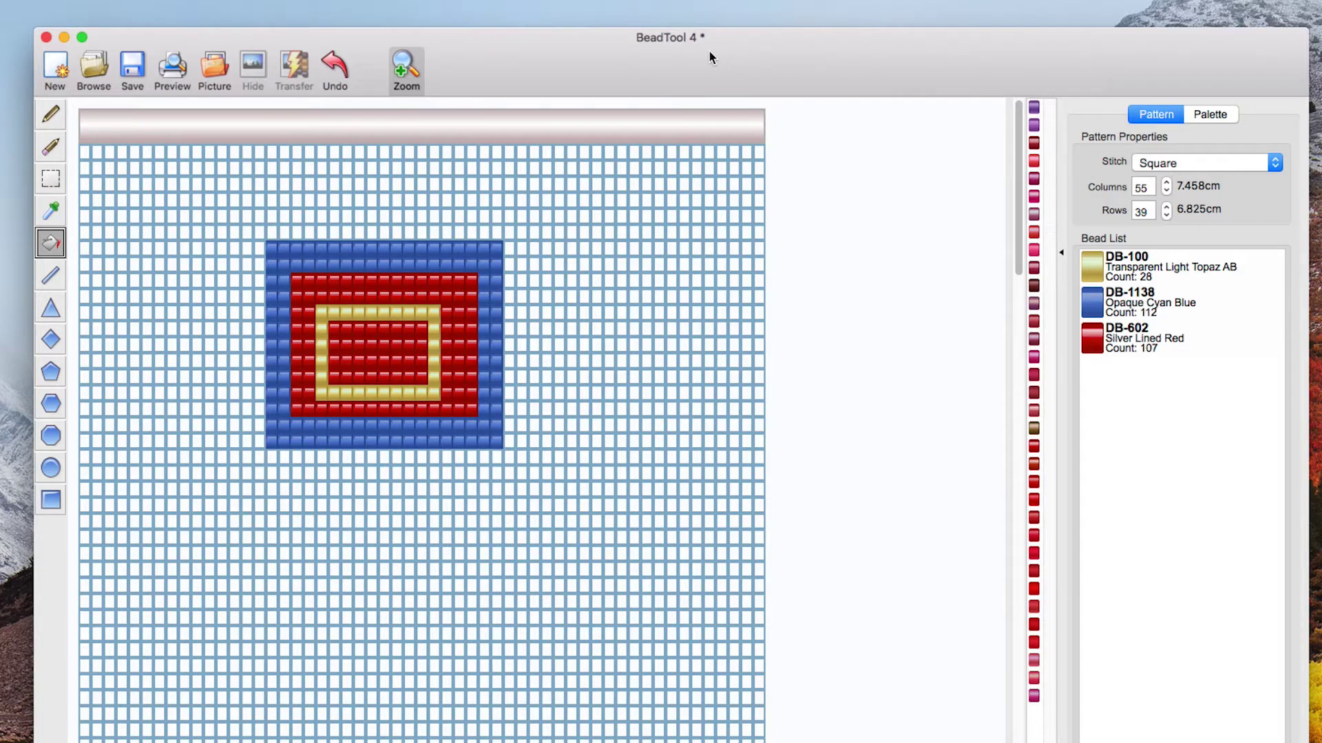
{"action": "left_click", "coordinate": [131, 75]}
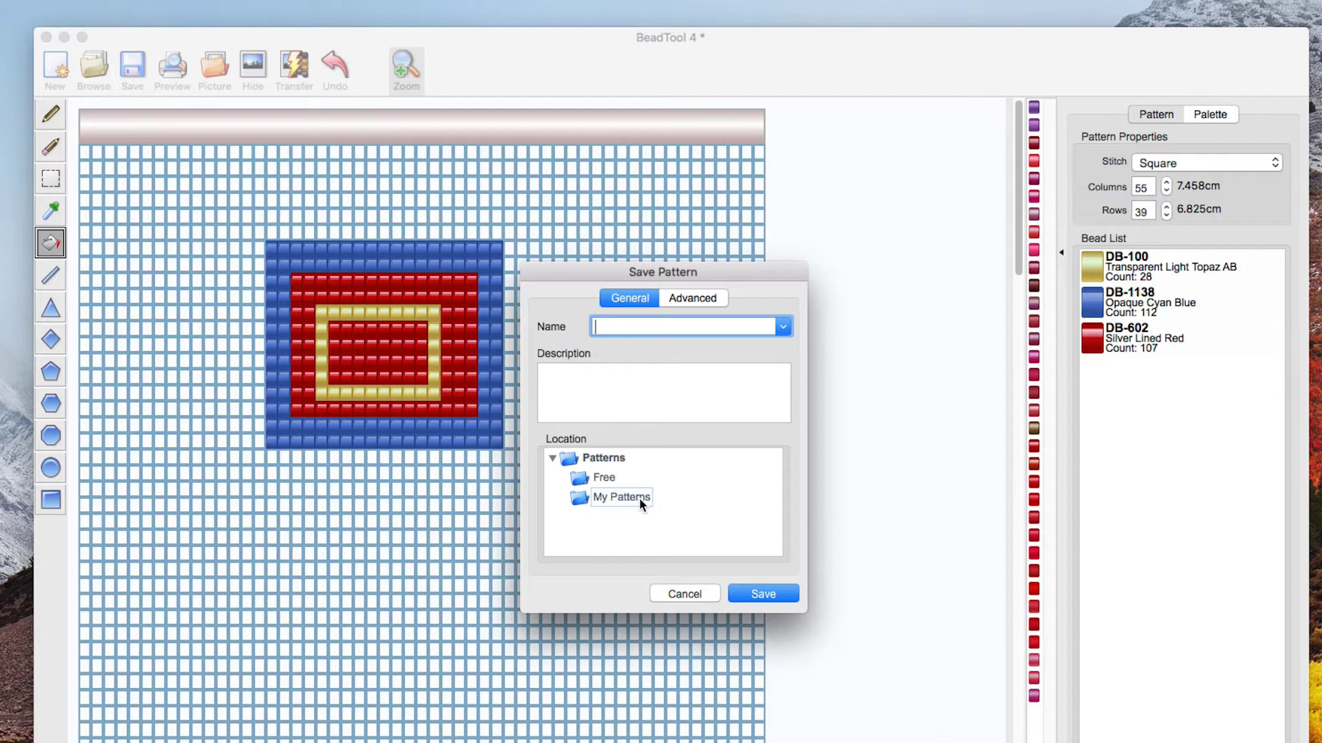
{"action": "key", "text": "Escape"}
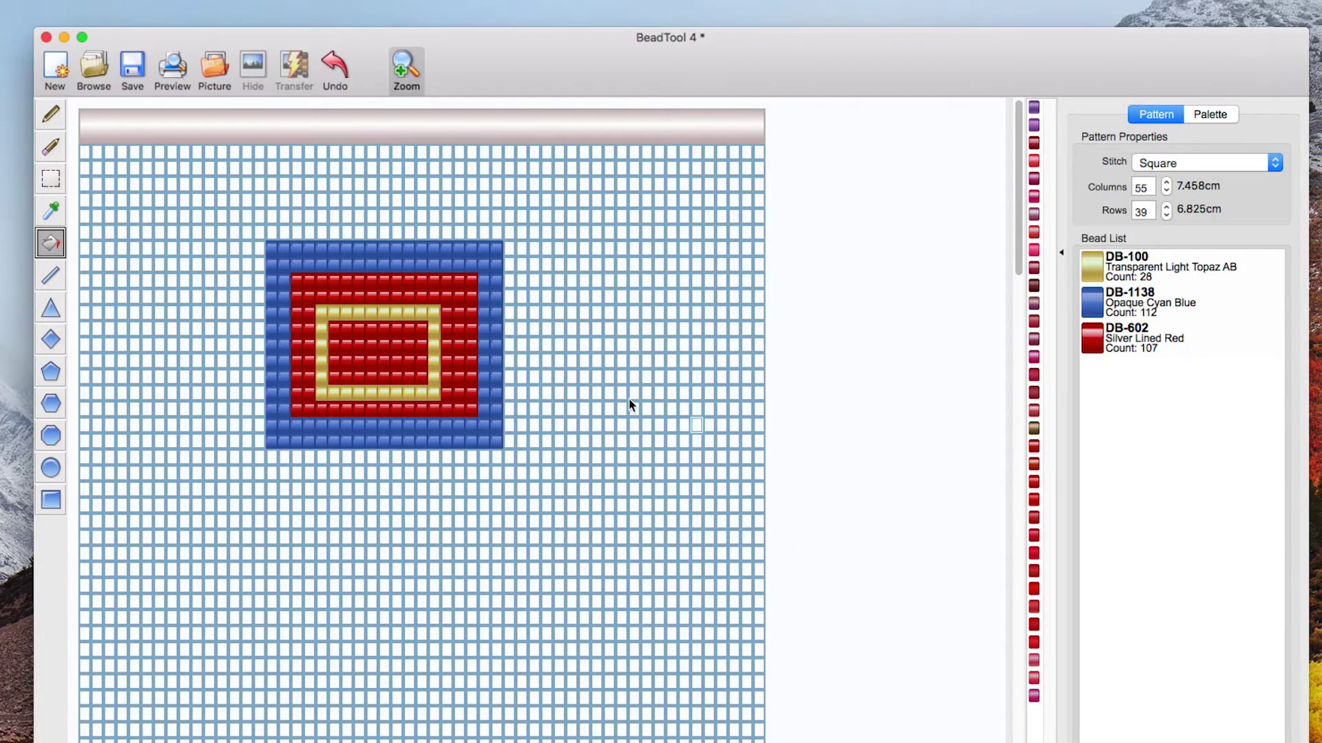
Undo a trial red background fill, then start a new pattern, declining to save the frame design
{"action": "left_click", "coordinate": [517, 203]}
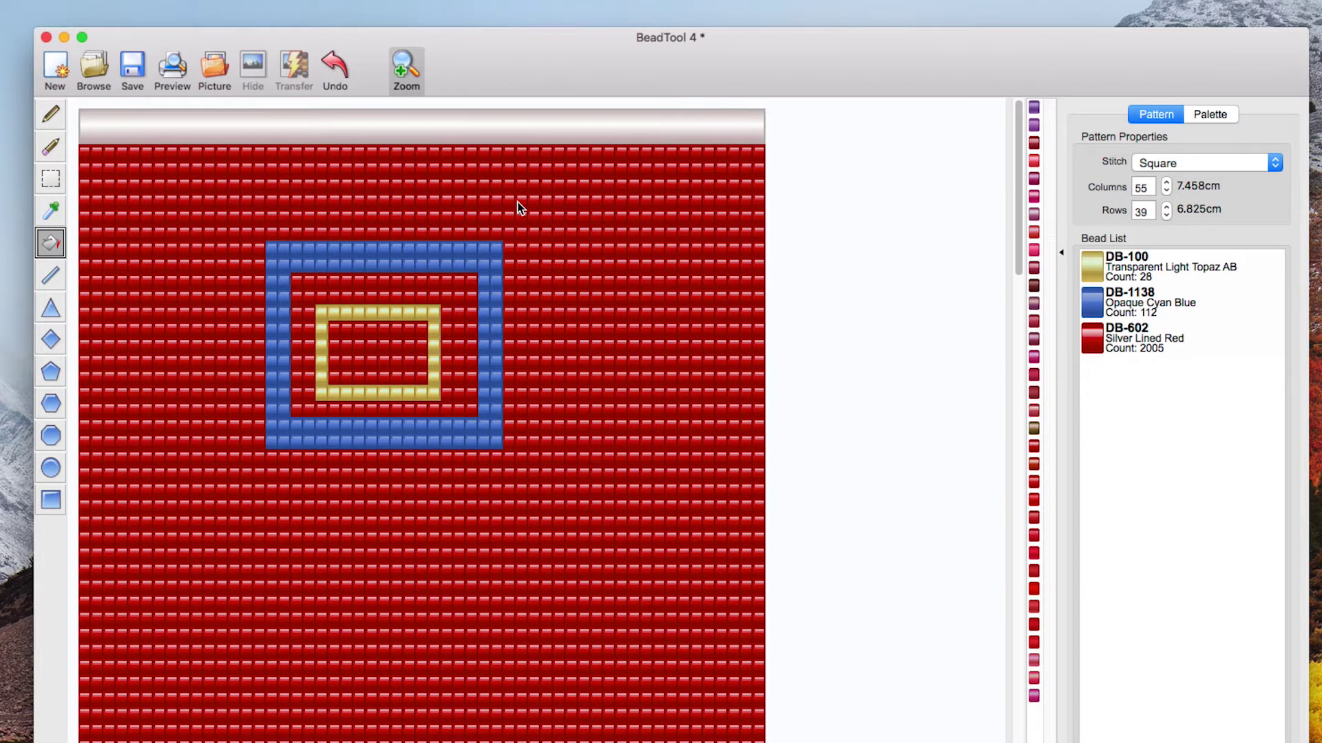
{"action": "left_click", "coordinate": [334, 65]}
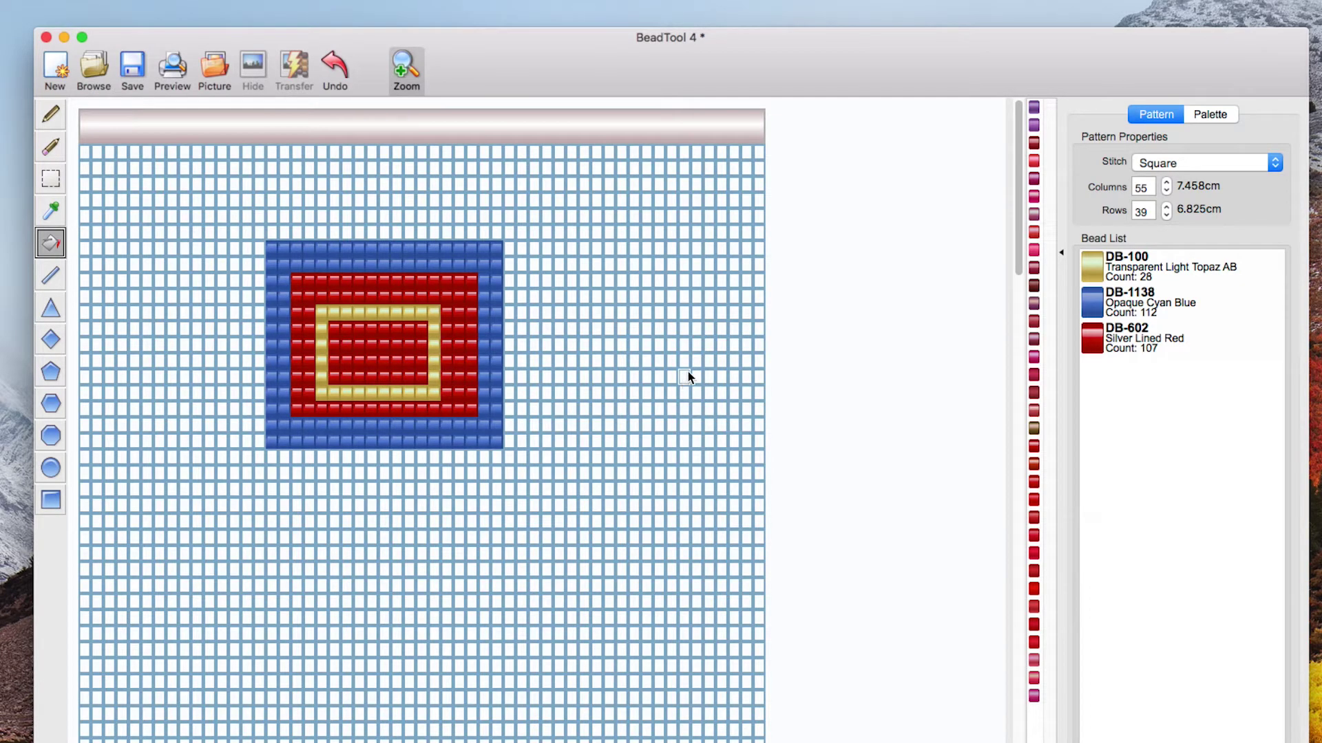
{"action": "left_click", "coordinate": [57, 72]}
{"action": "left_click", "coordinate": [615, 188]}
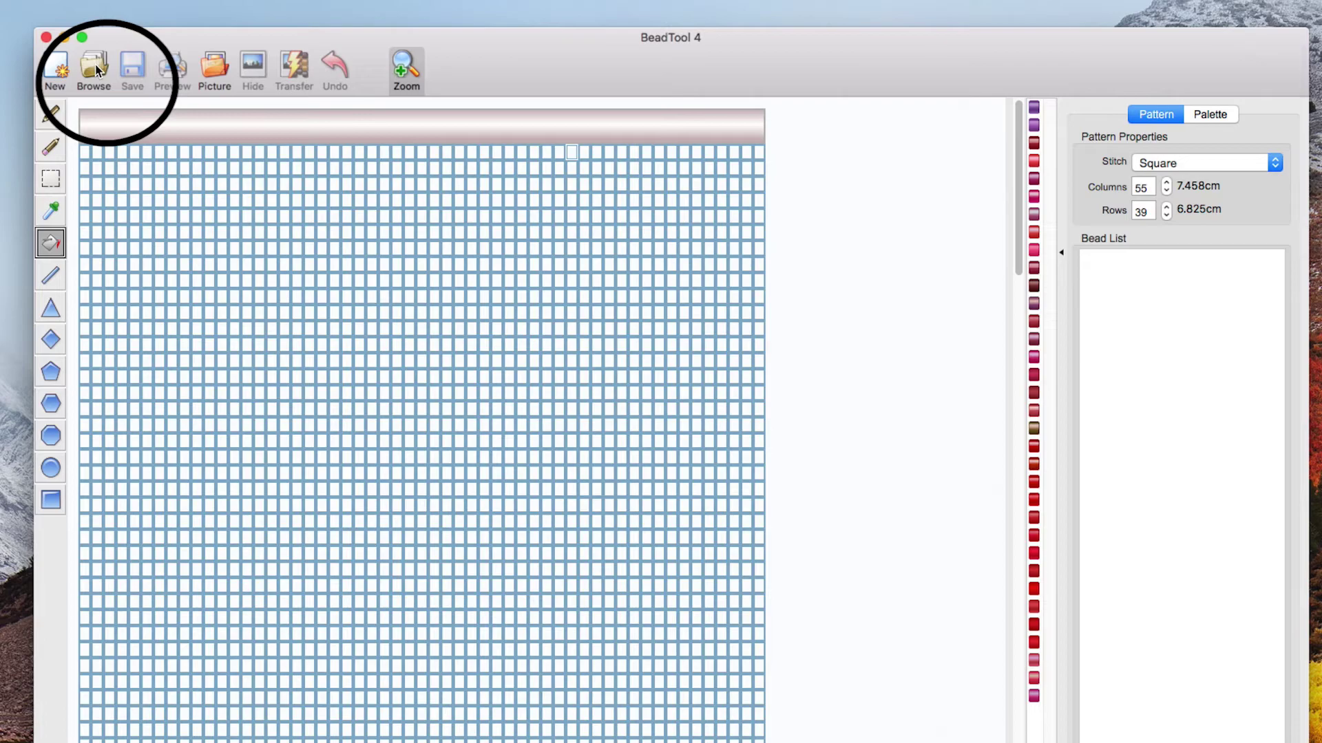
In the Library's My Patterns, preview dog roses 3 and 4, then select dog roses 5
{"action": "left_click", "coordinate": [95, 67]}
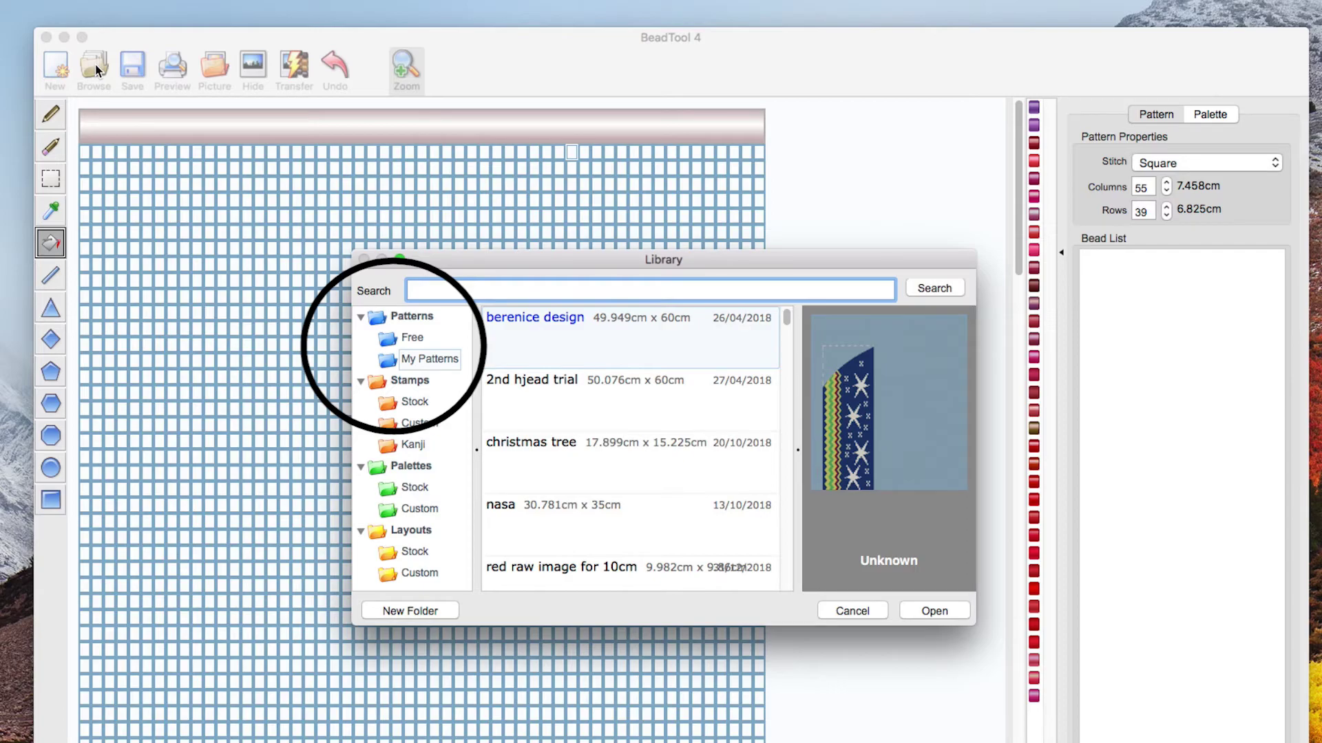
{"action": "left_click_drag", "start_coordinate": [787, 317], "coordinate": [786, 577]}
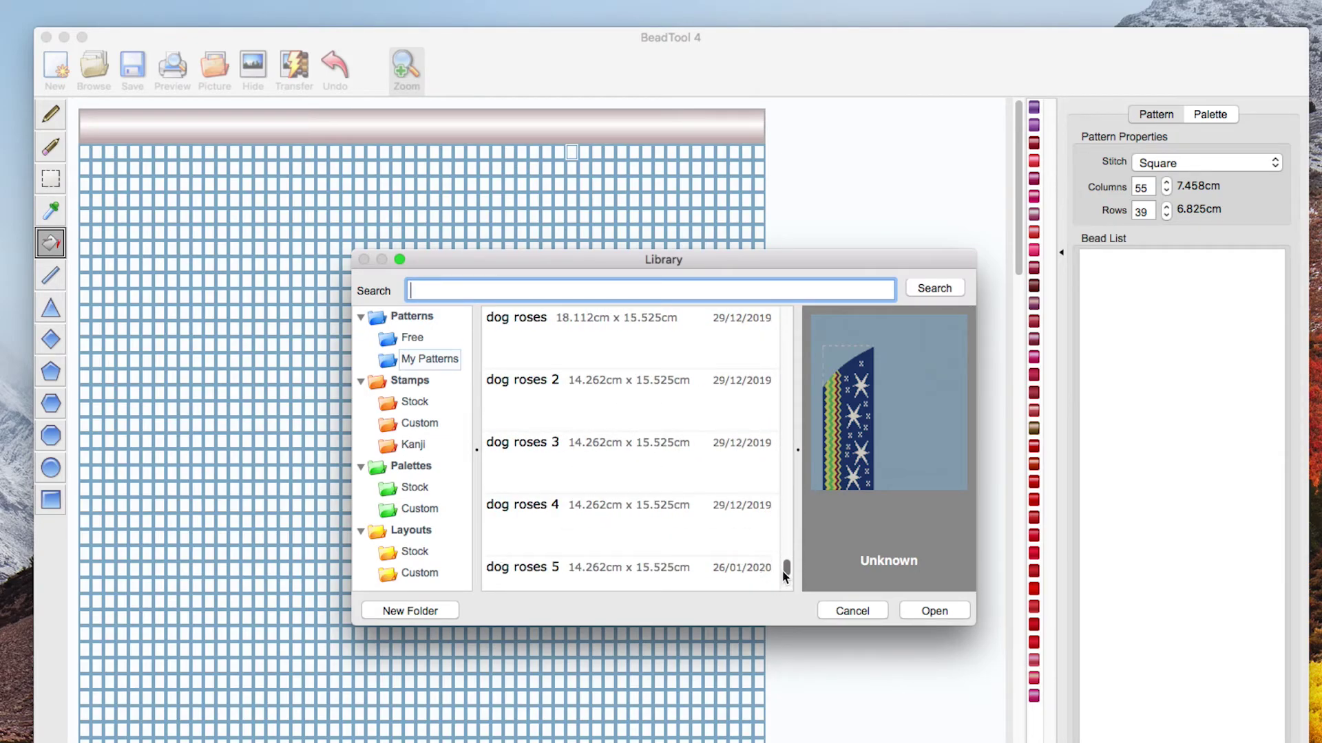
{"action": "left_click", "coordinate": [652, 463]}
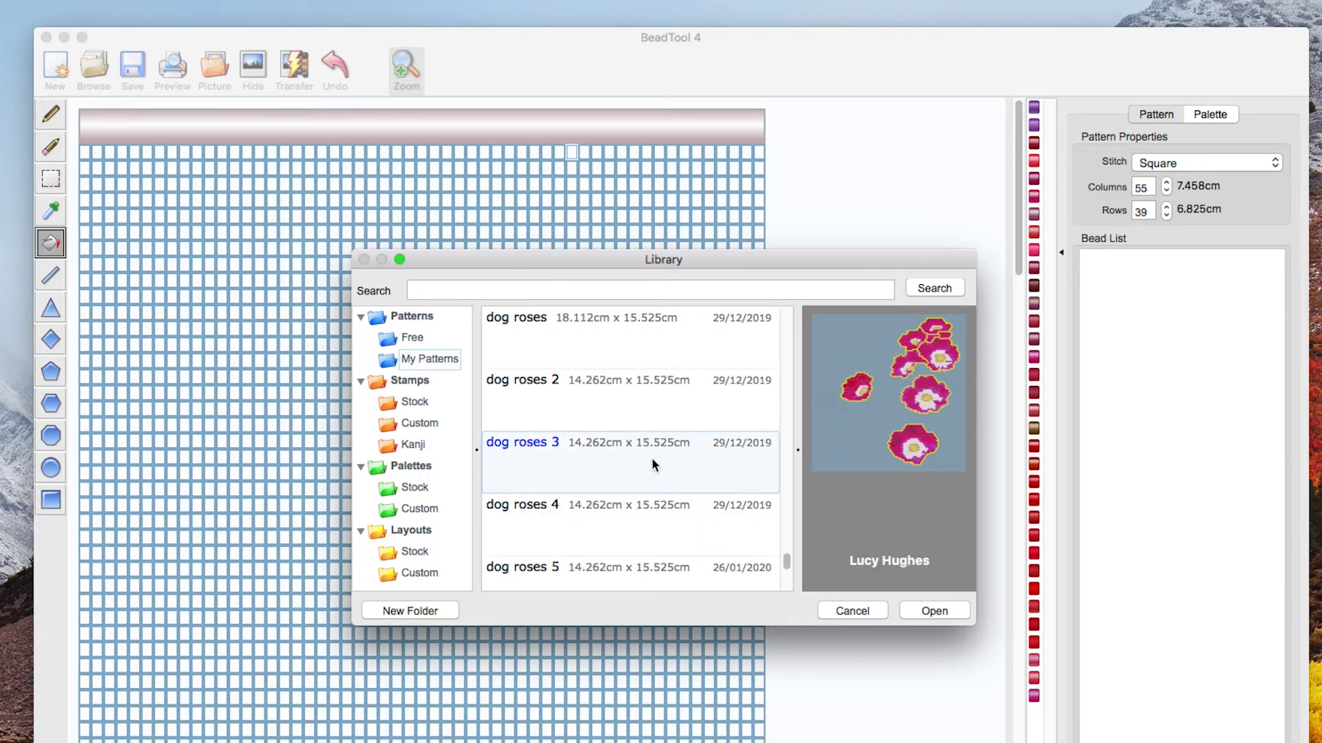
{"action": "left_click", "coordinate": [649, 514]}
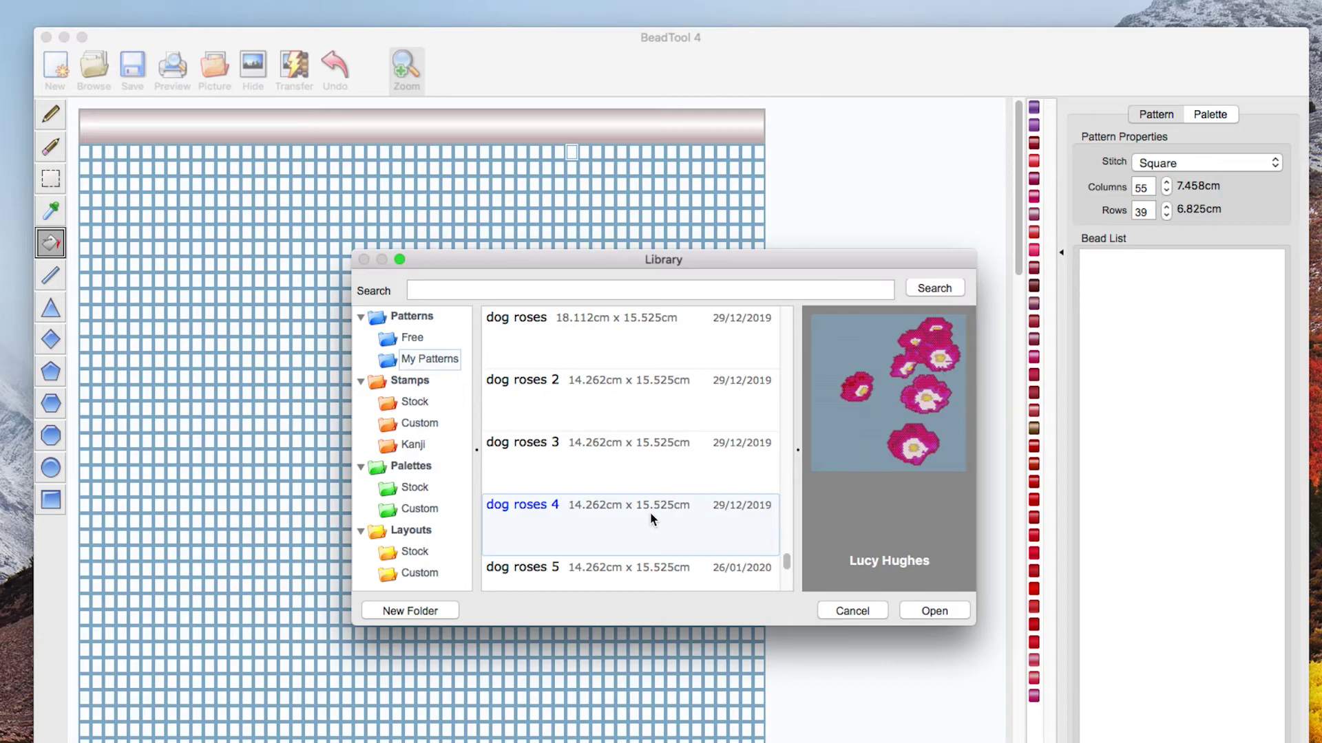
{"action": "left_click", "coordinate": [664, 563]}
{"action": "left_click", "coordinate": [662, 574]}
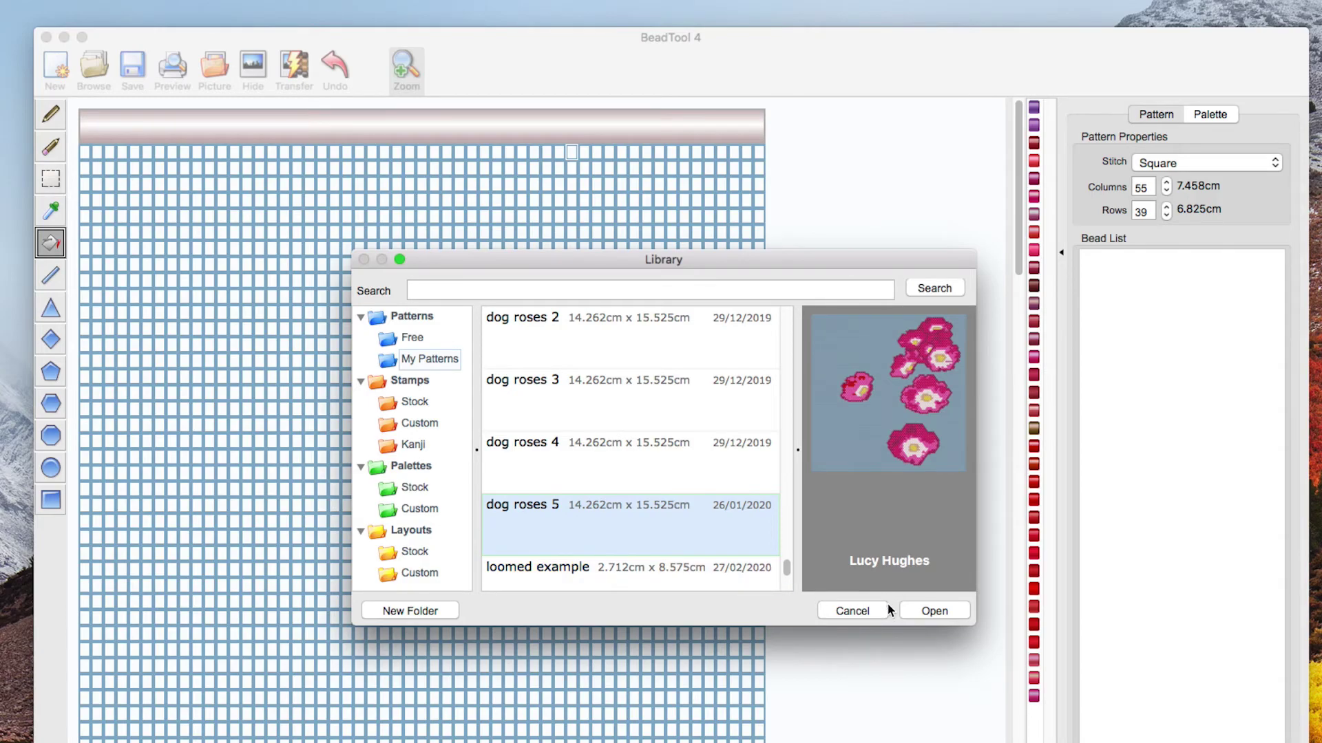
Open the 'dog roses 5' pattern from the Library and zoom to show the whole rose design
{"action": "left_click", "coordinate": [927, 610]}
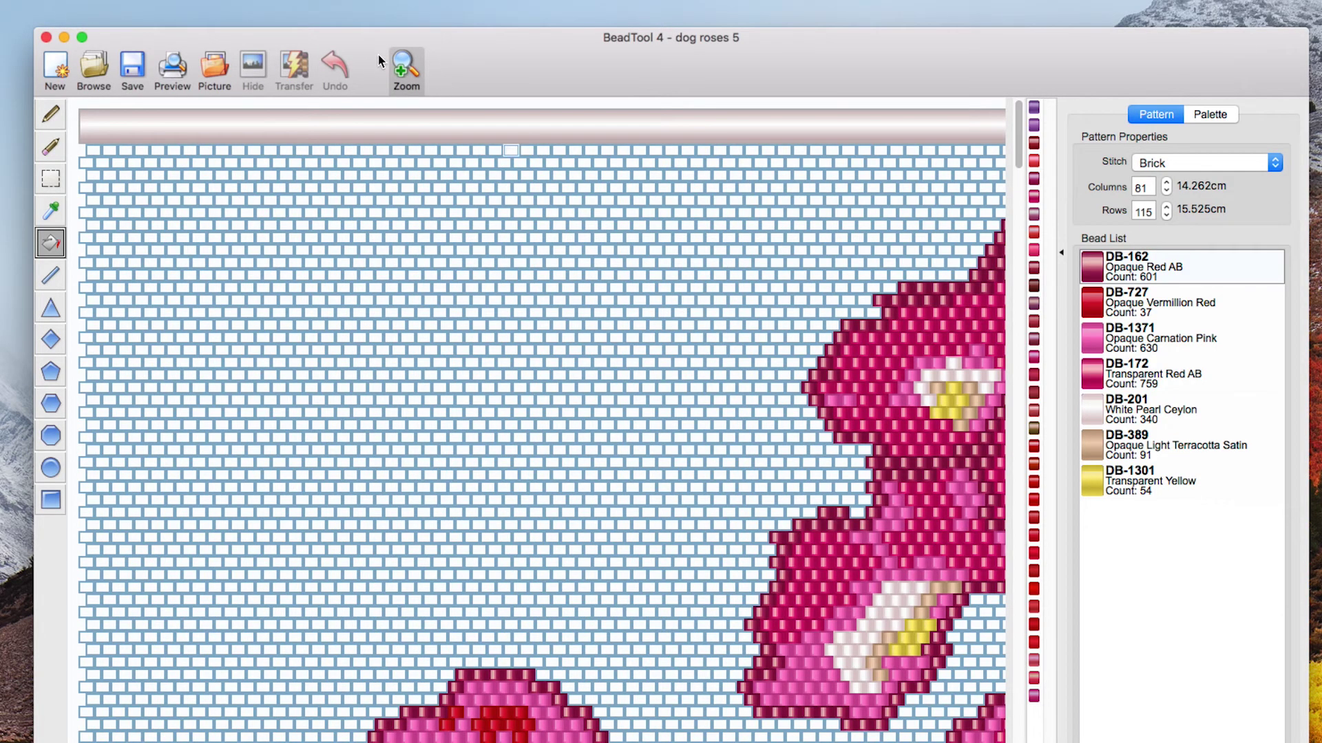
{"action": "left_click", "coordinate": [401, 67]}
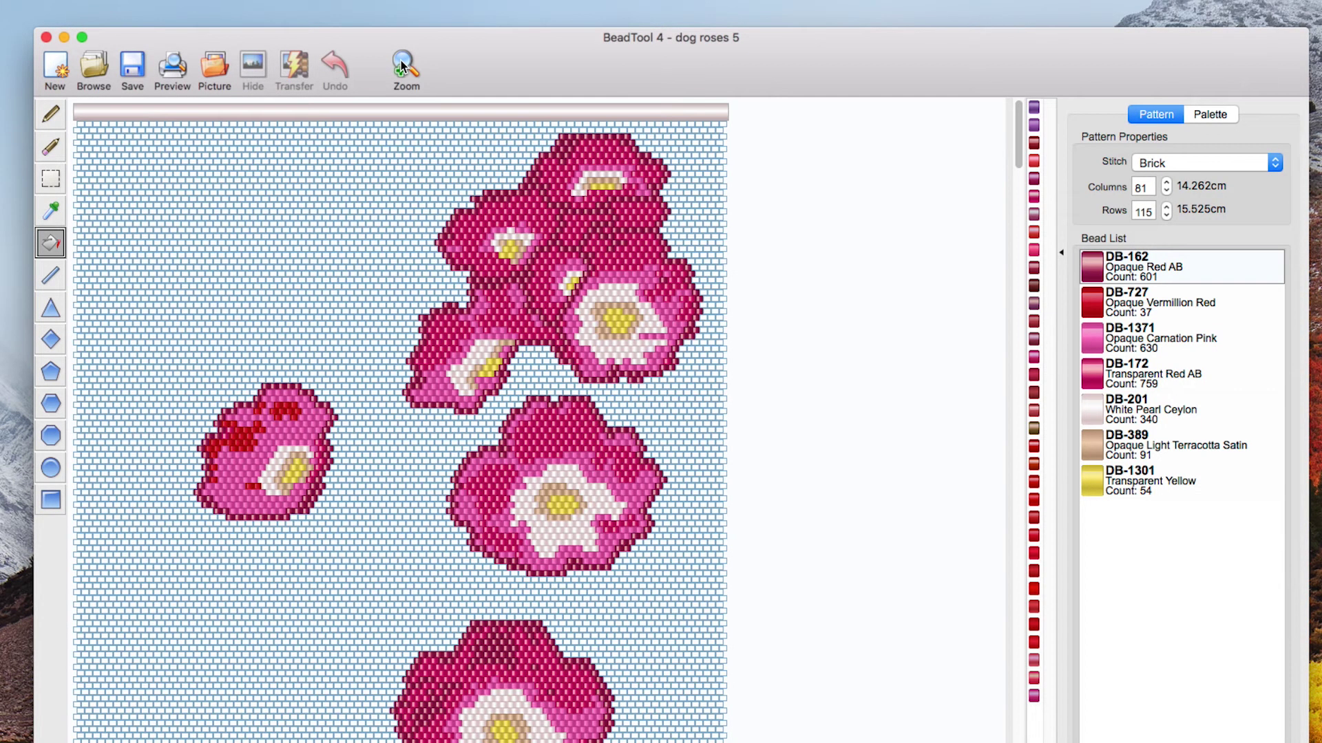